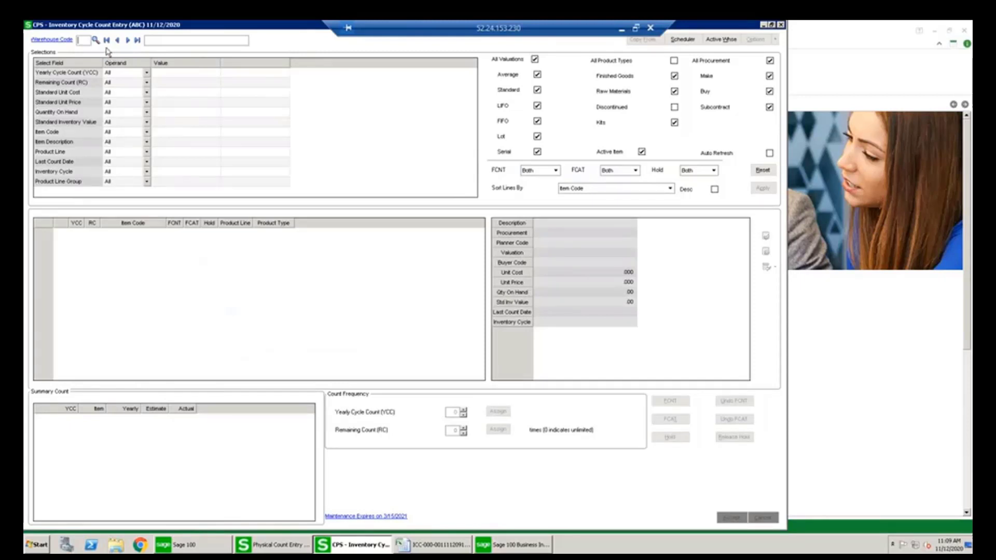
Load warehouse 000 for cycle count entry and turn on Auto Refresh for the item list
text(000)
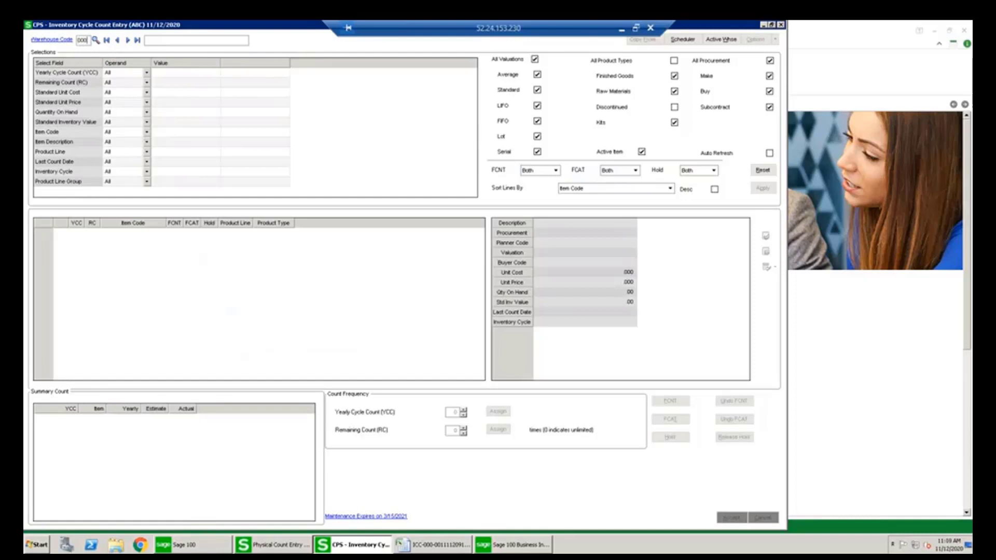
key(Tab)
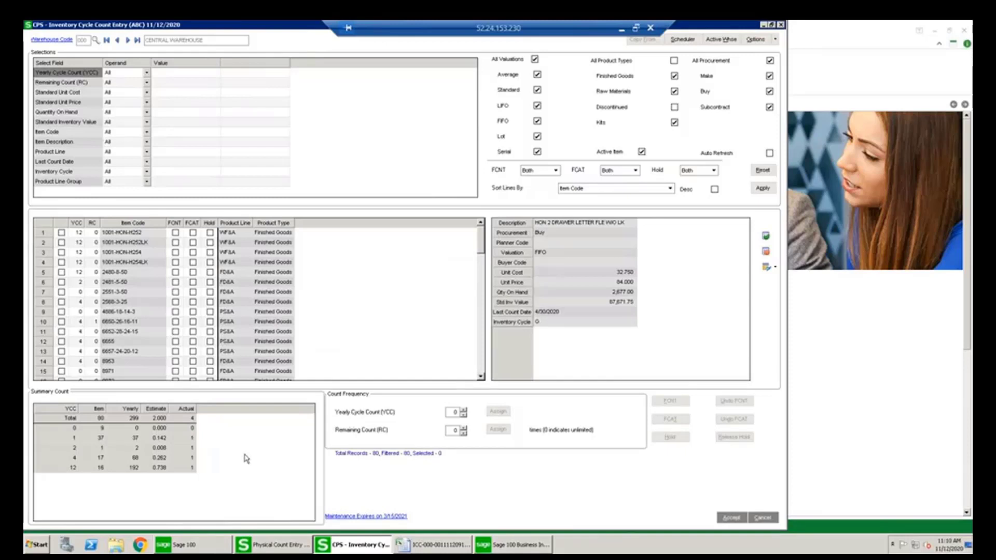
click(769, 154)
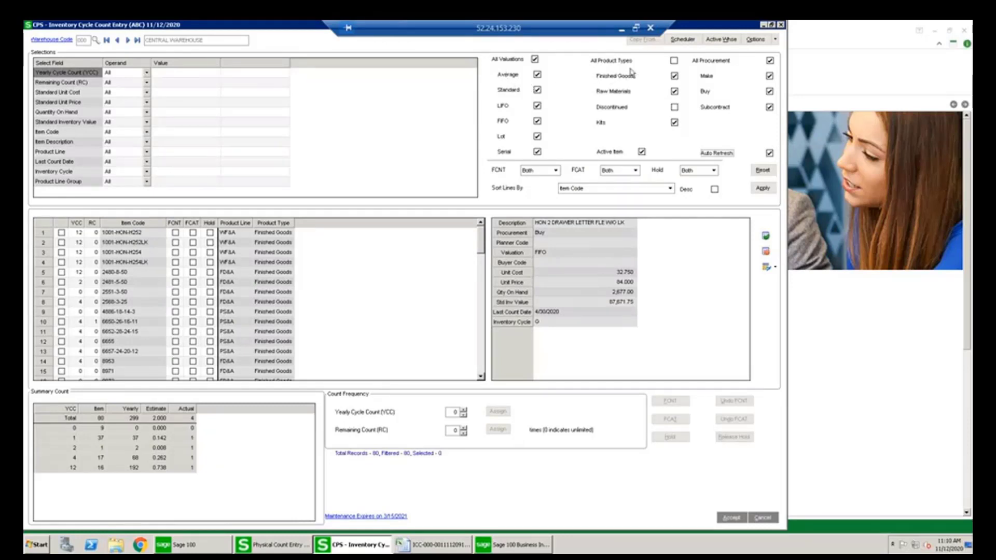
click(675, 76)
click(675, 76)
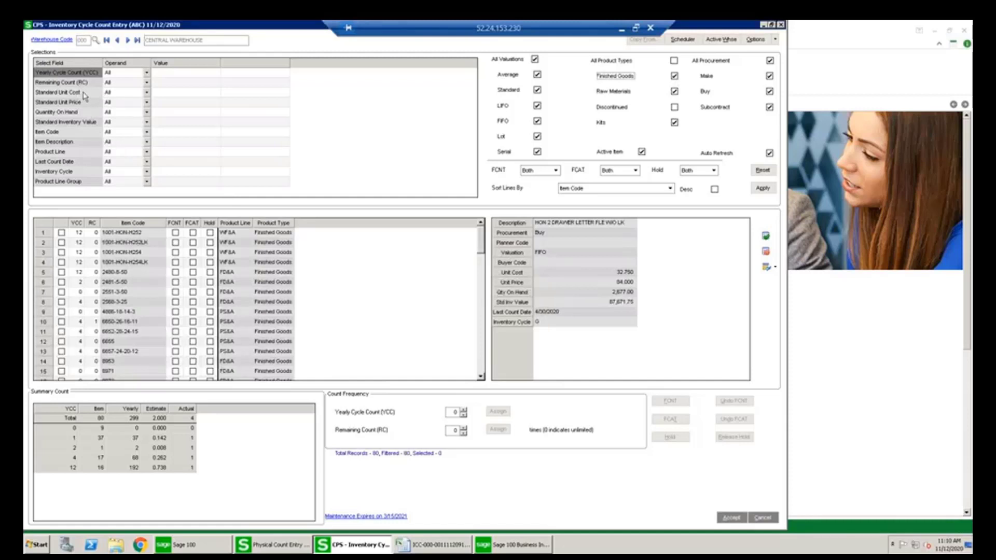
Filter the item list to a Standard Unit Cost greater than 1000
click(145, 93)
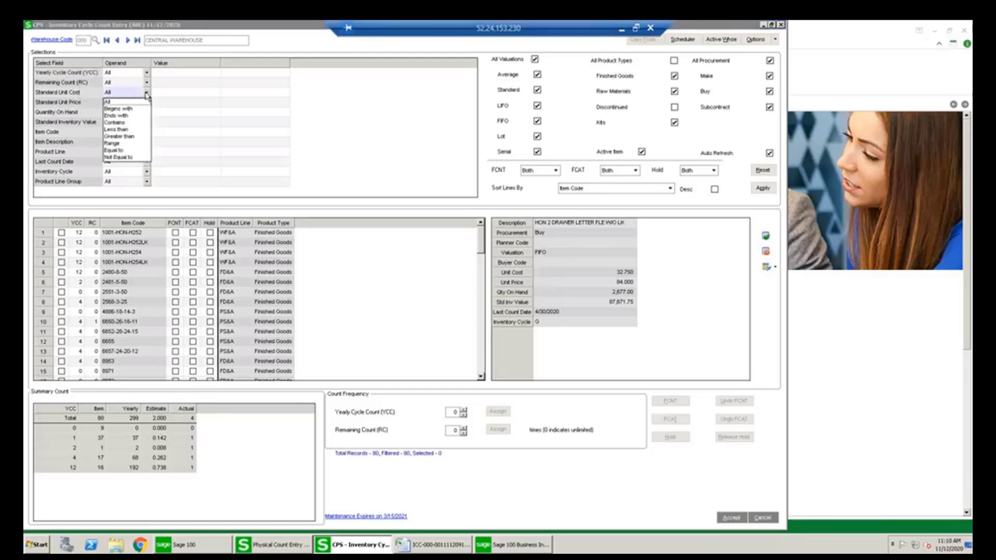
click(126, 137)
click(175, 94)
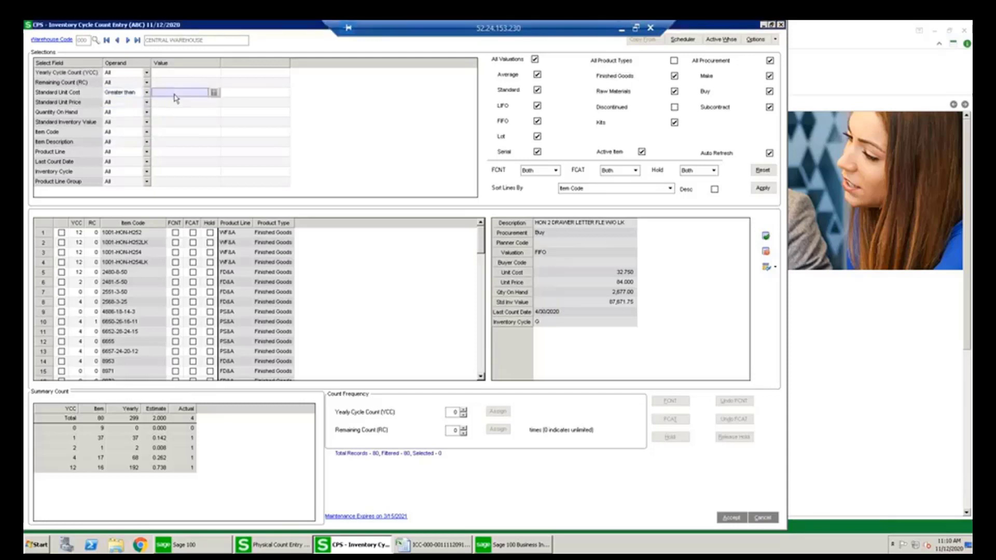
text(1000)
key(Tab)
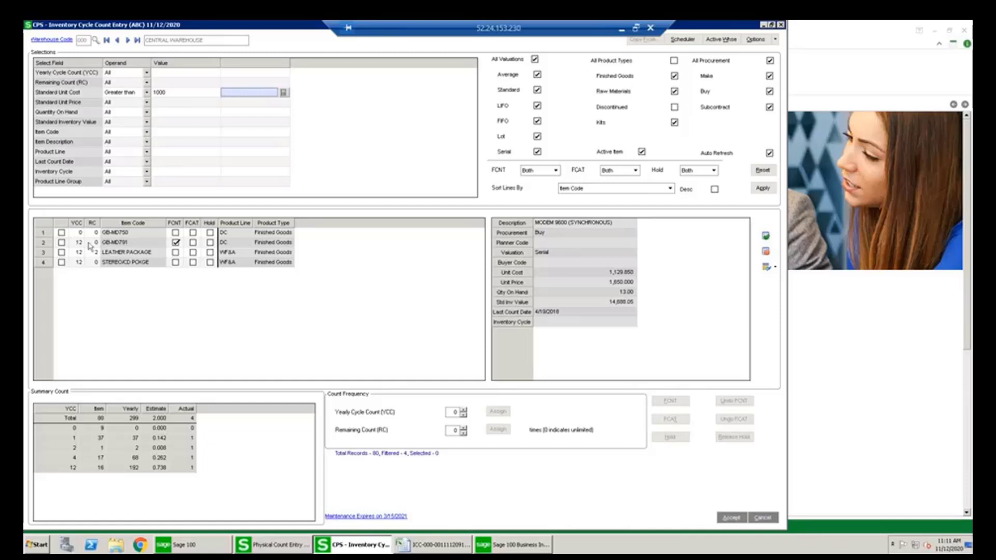
Select all the filtered items and assign them a Yearly Cycle Count of 12
click(44, 227)
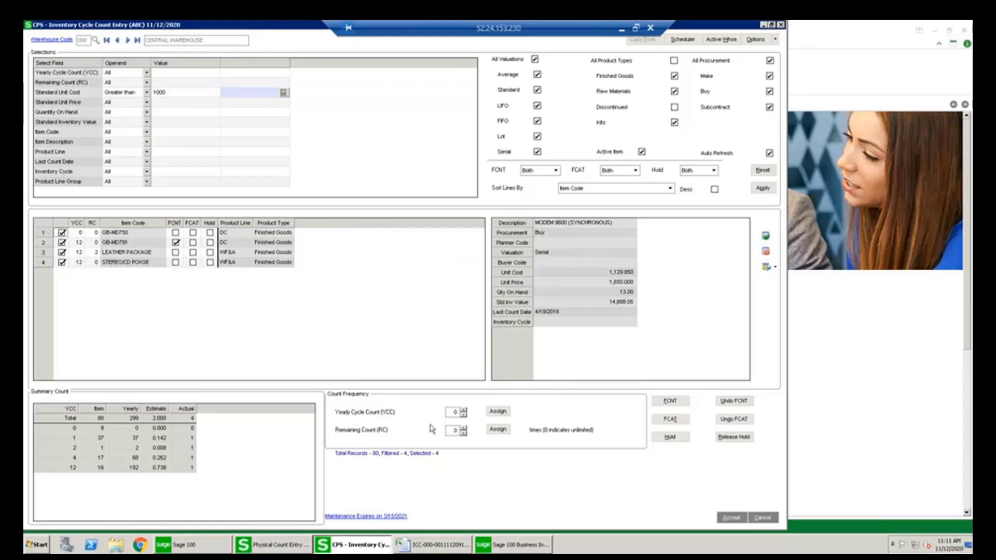
click(463, 410)
click(463, 410)
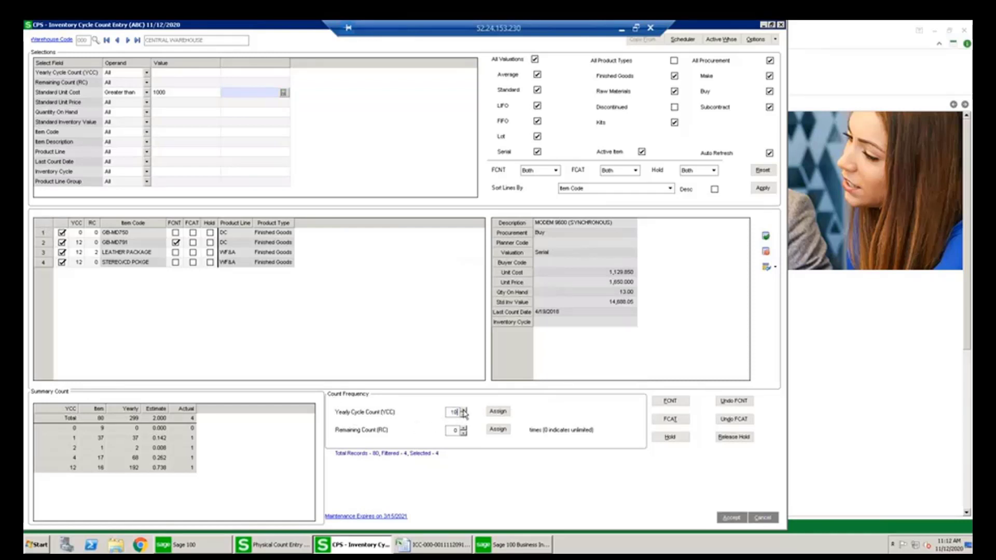
click(463, 410)
click(498, 411)
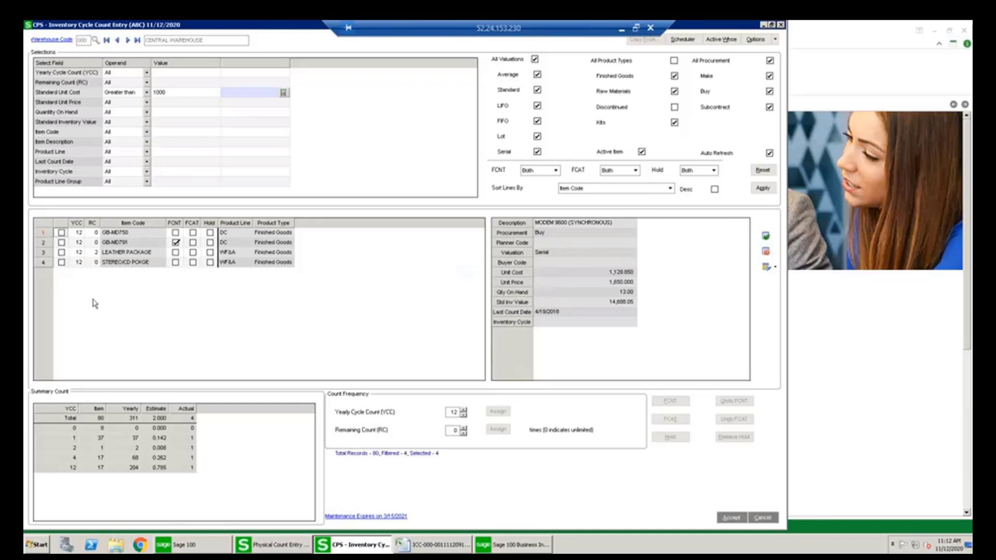
Set the Remaining Count of item GB-MD791 to 2
right_click(143, 249)
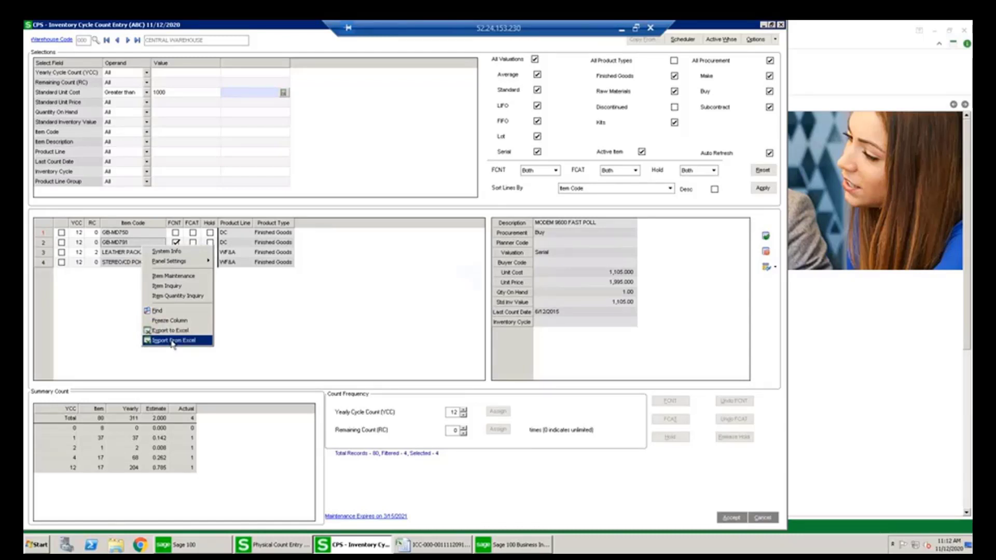
click(95, 320)
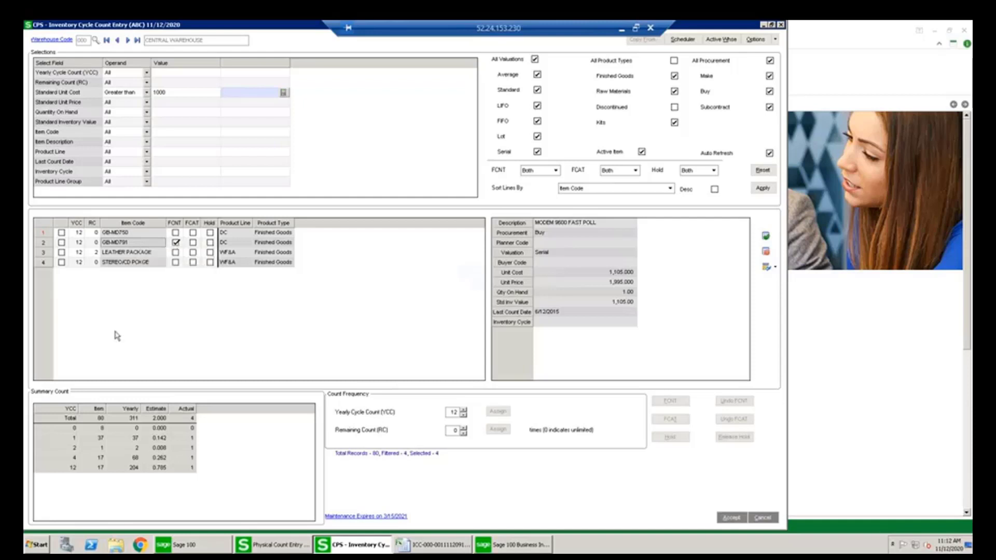
click(94, 242)
text(3)
key(Tab)
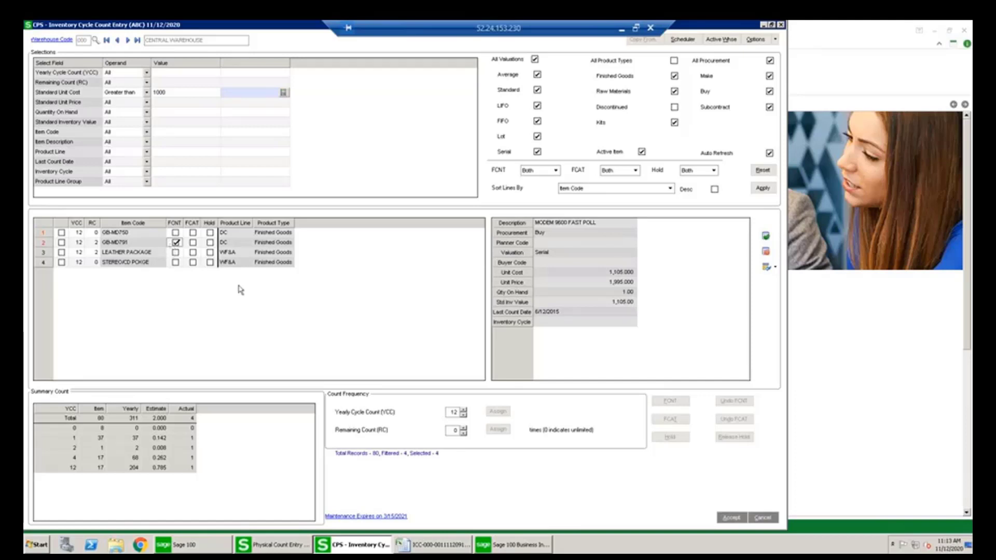
Review the ICC-ABC job in the Task Scheduler and check the list of active warehouses
click(681, 40)
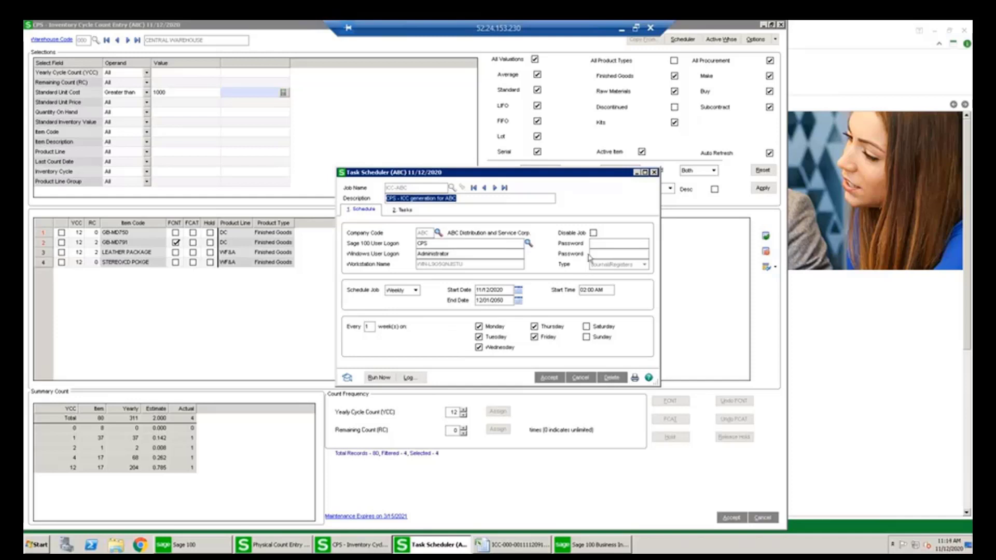
click(654, 172)
click(499, 209)
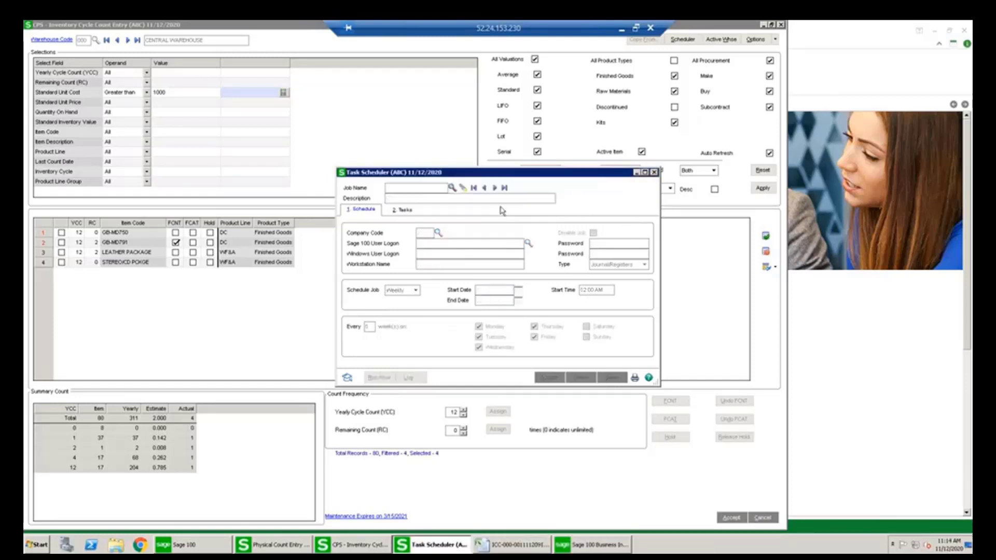
click(719, 40)
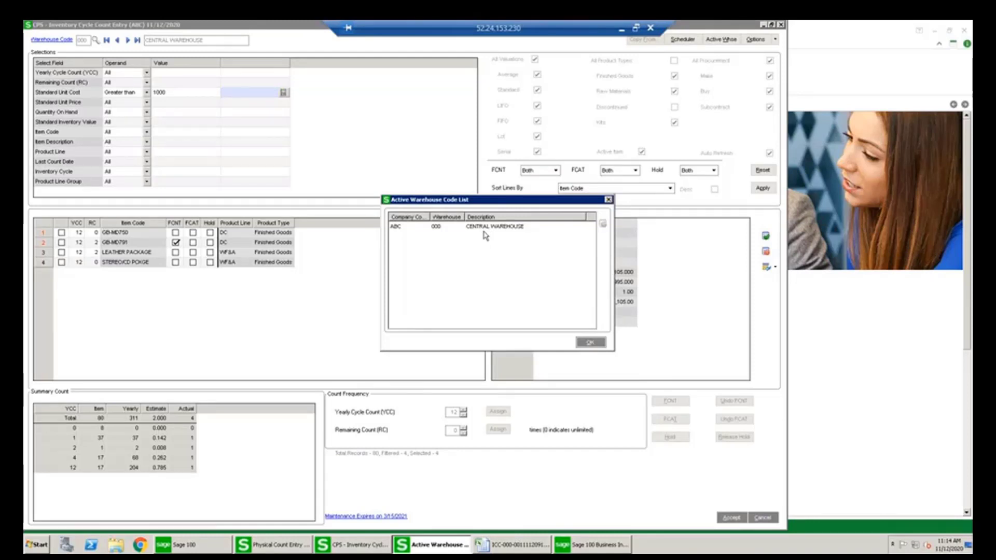
click(609, 199)
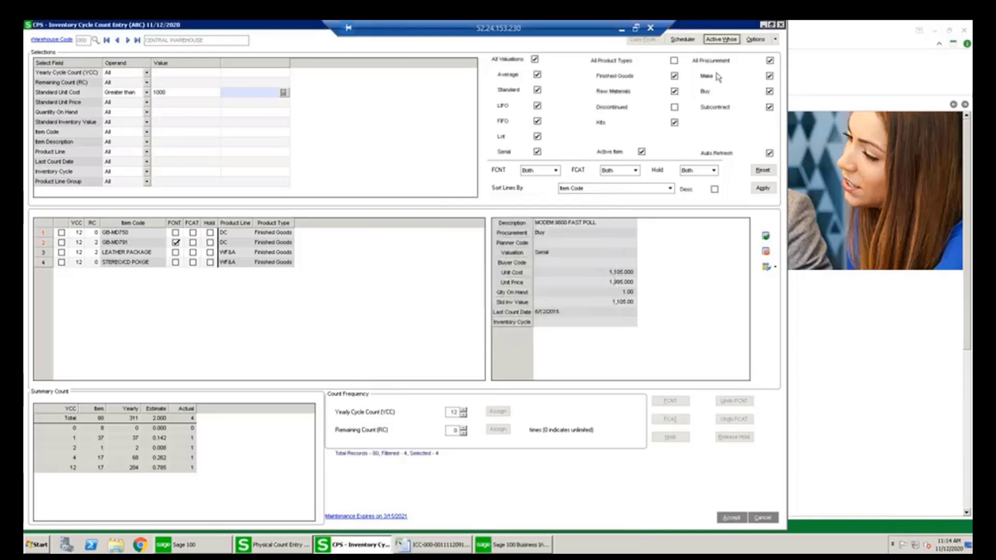
Review the Inventory Cycle Count Options and the Exception Days Maintenance window with its date calendar
click(755, 40)
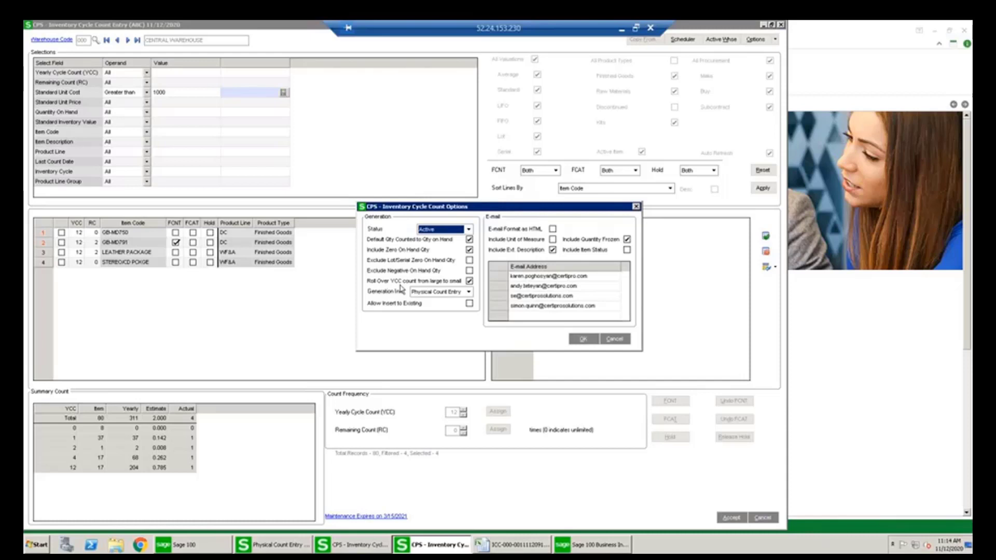
click(635, 207)
click(775, 40)
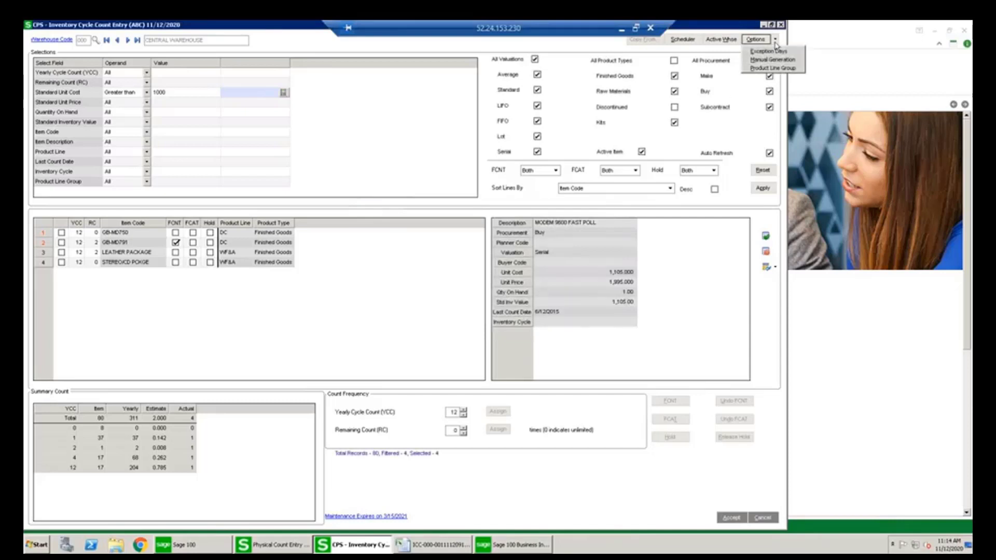
click(768, 52)
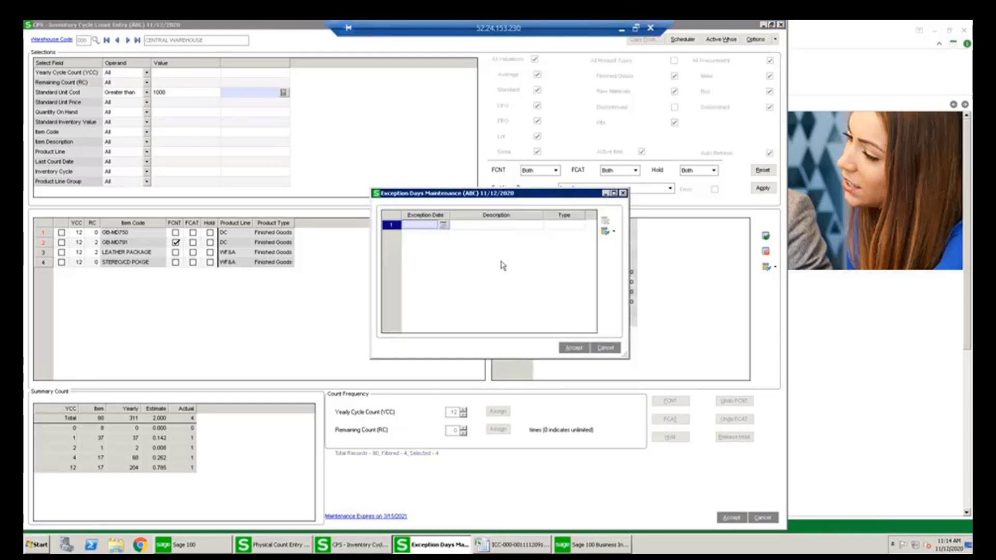
click(443, 226)
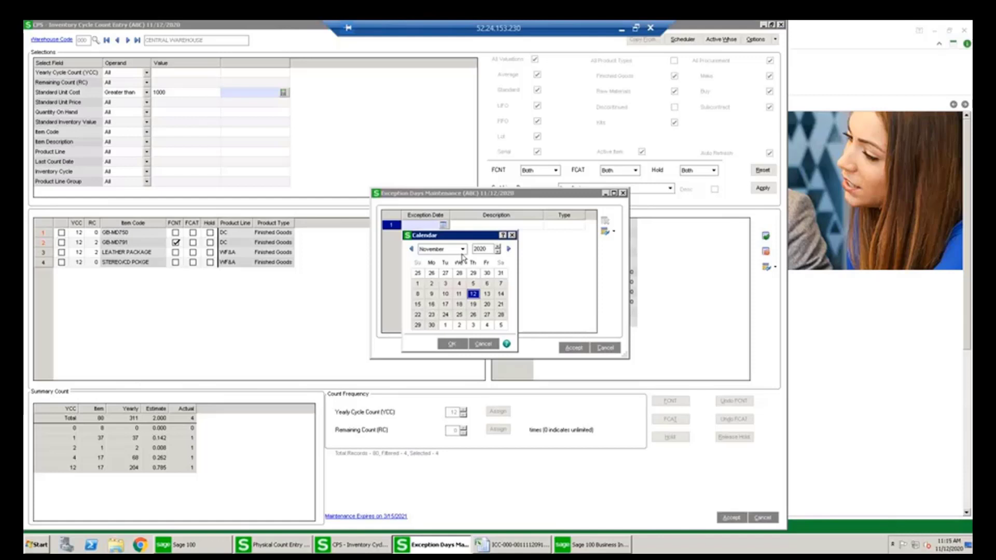
click(512, 235)
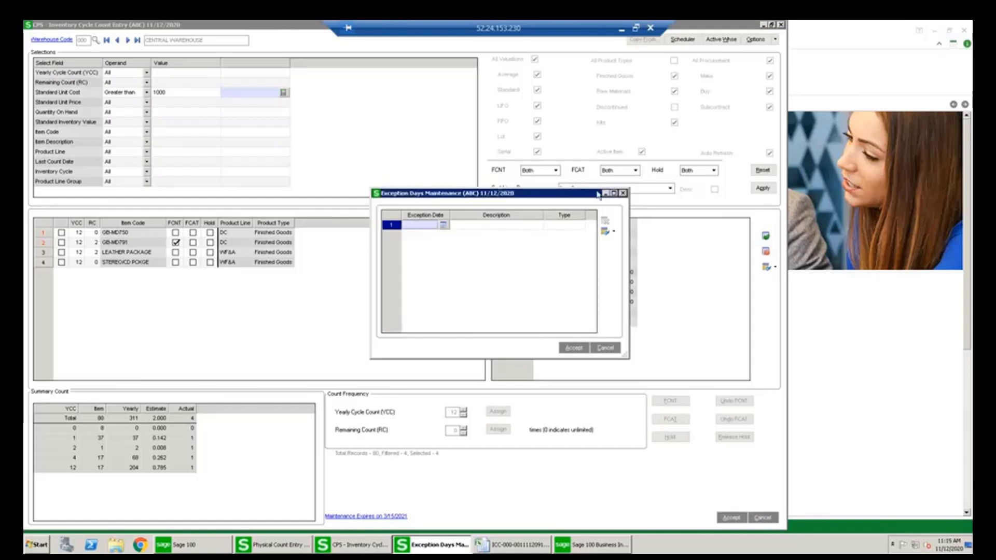
click(623, 193)
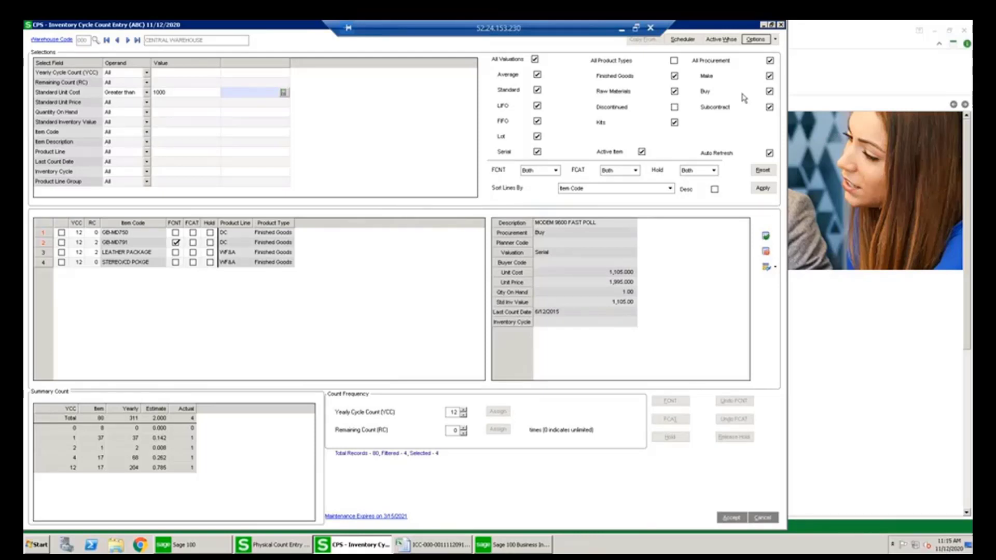
click(775, 41)
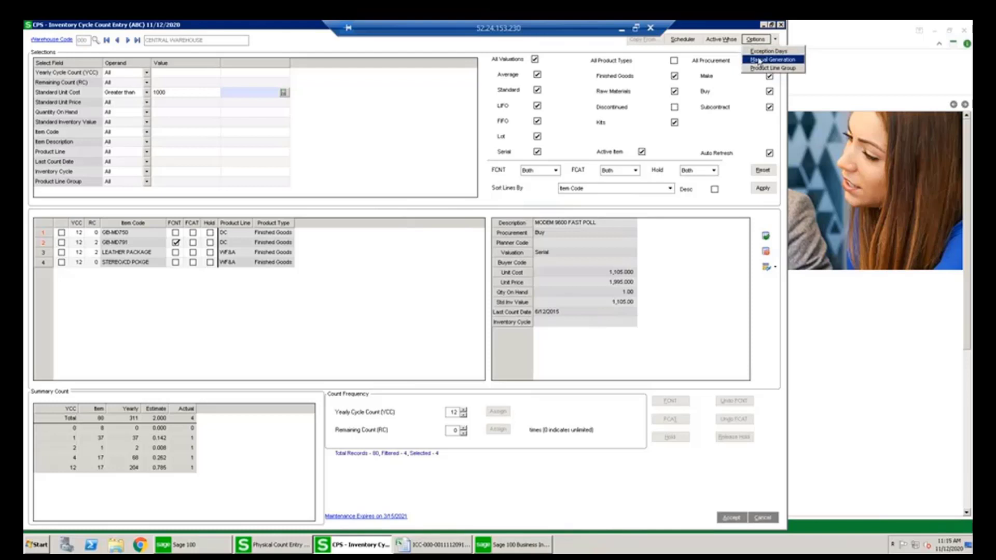
click(764, 25)
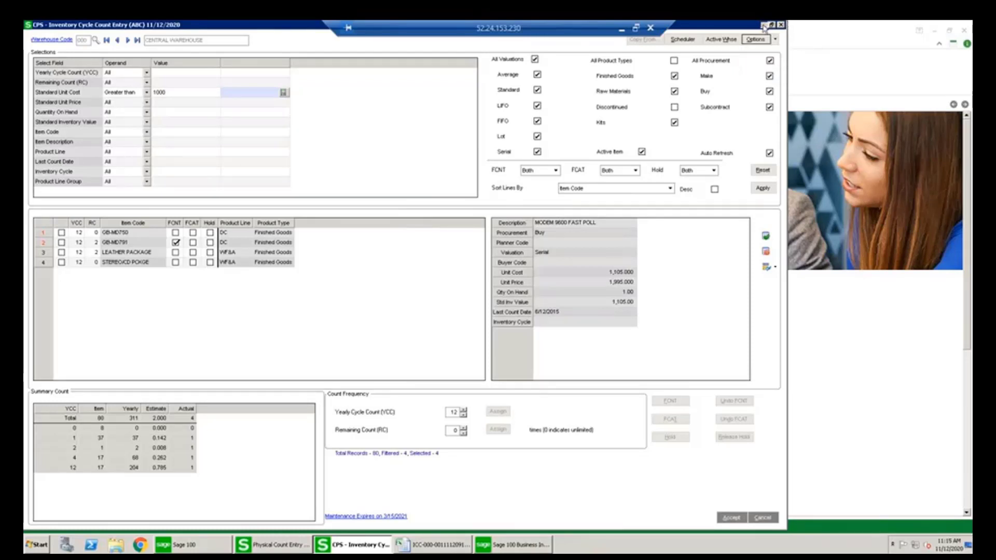
click(764, 24)
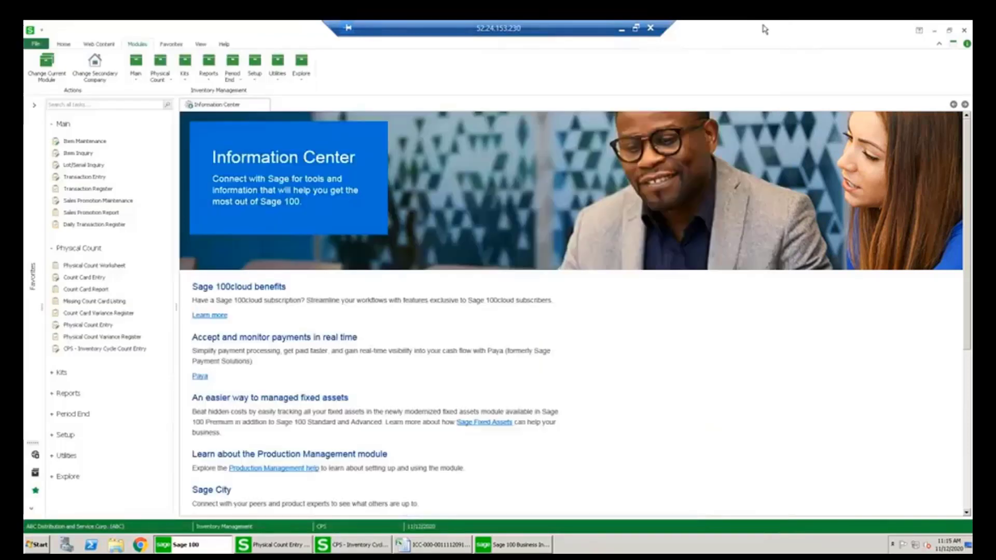
click(437, 550)
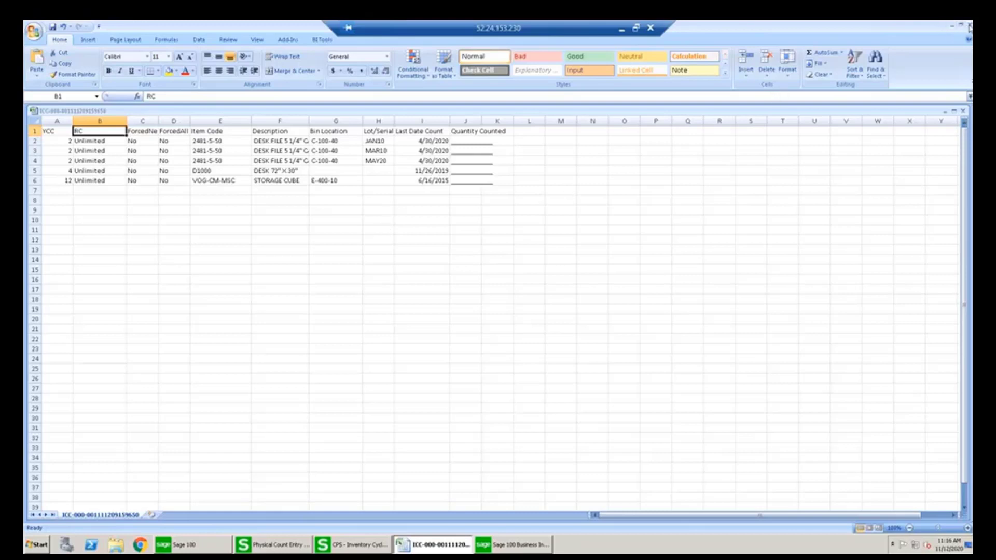
click(953, 25)
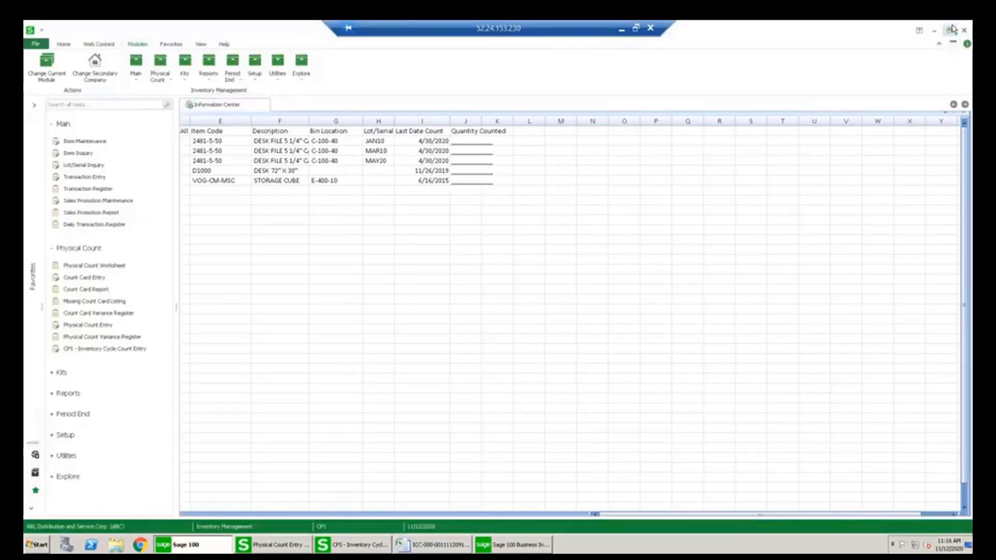
Examine the Physical Count Entry lines for warehouse 000 and bring up Inventory Cycle Count History in Business Insights Explorer
click(272, 549)
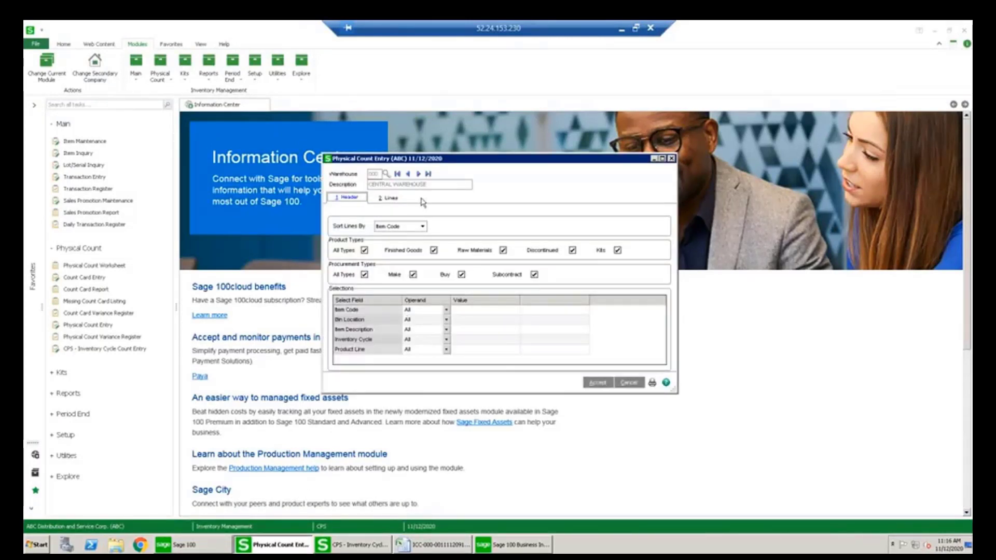
click(386, 198)
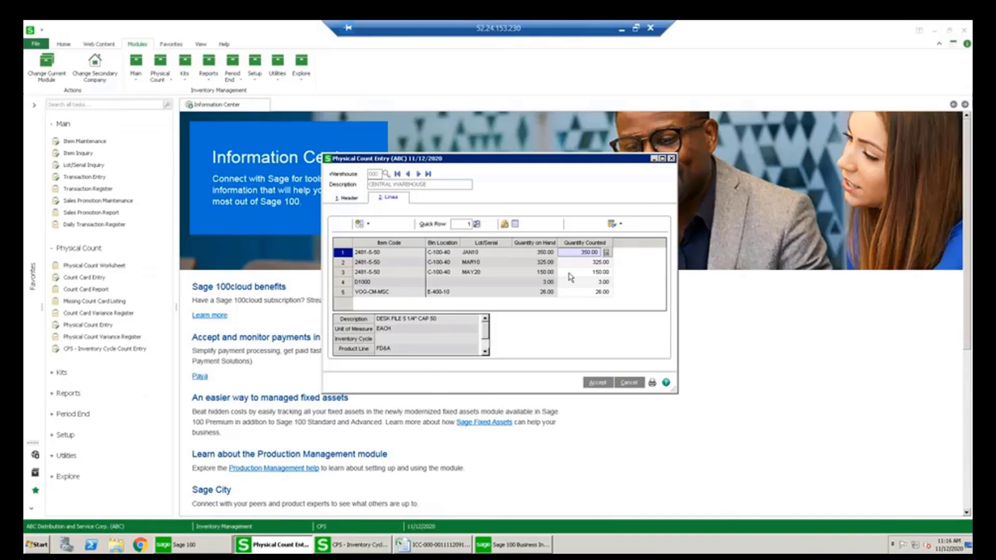
click(654, 158)
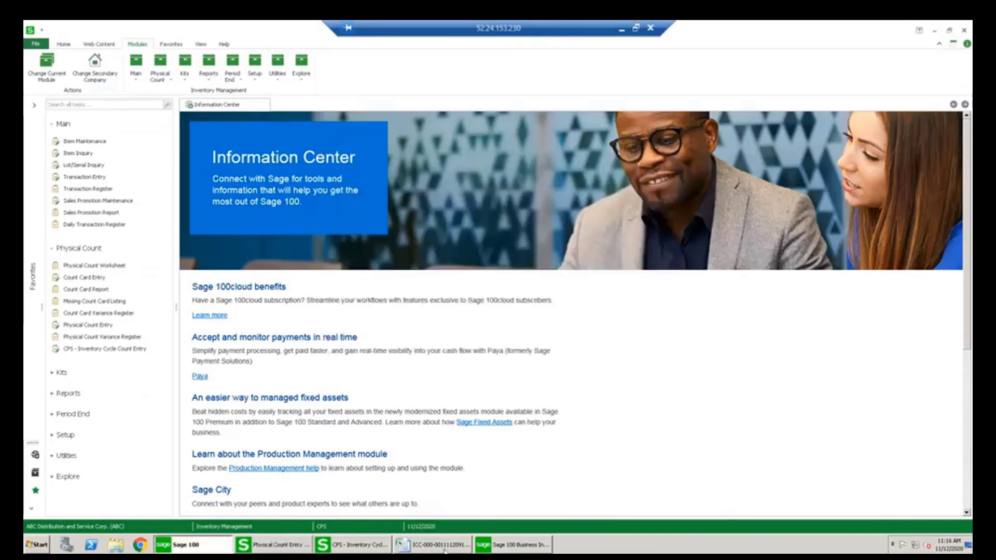
click(494, 549)
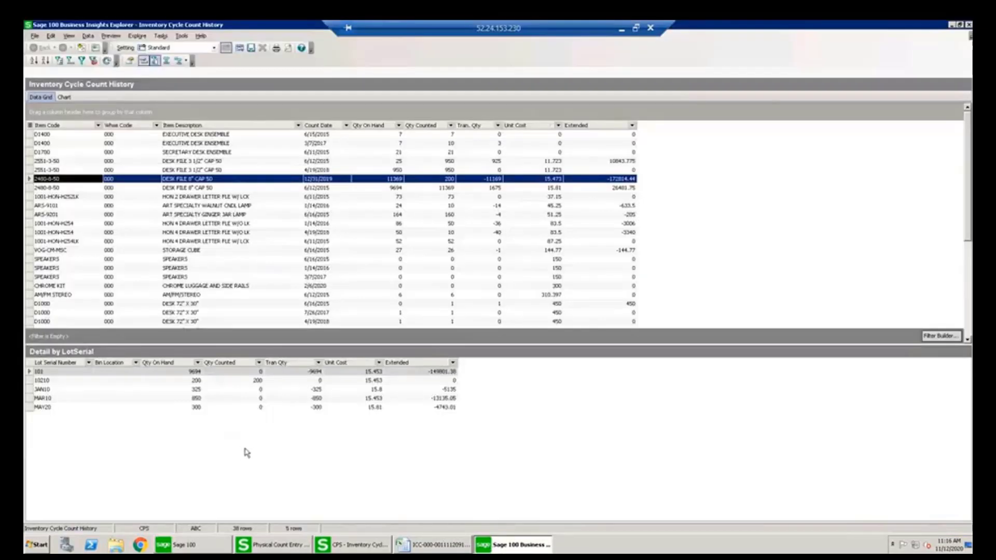
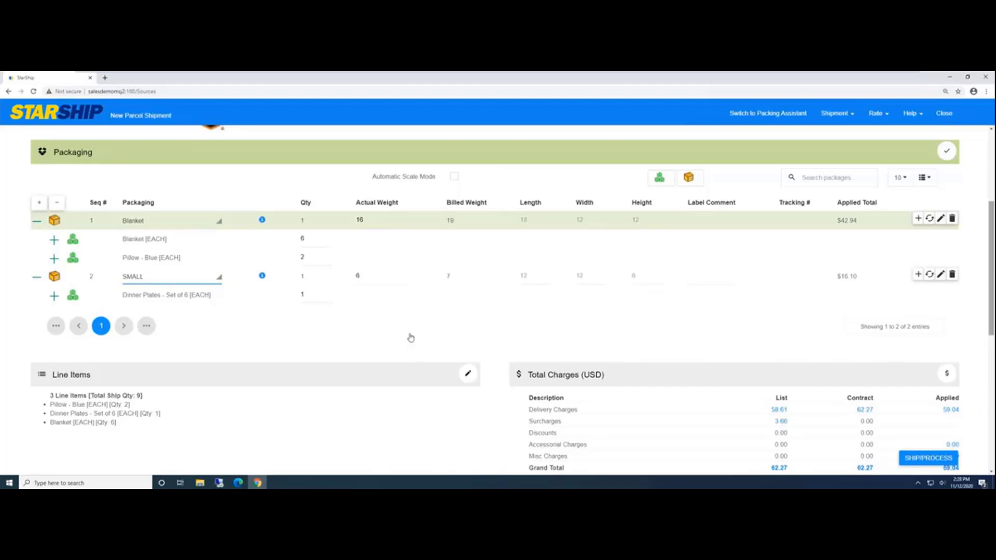
Open the sender's address details of the new parcel shipment in StarShip
scroll(413, 339, up, 4)
scroll(413, 342, down, 2)
scroll(409, 329, up, 2)
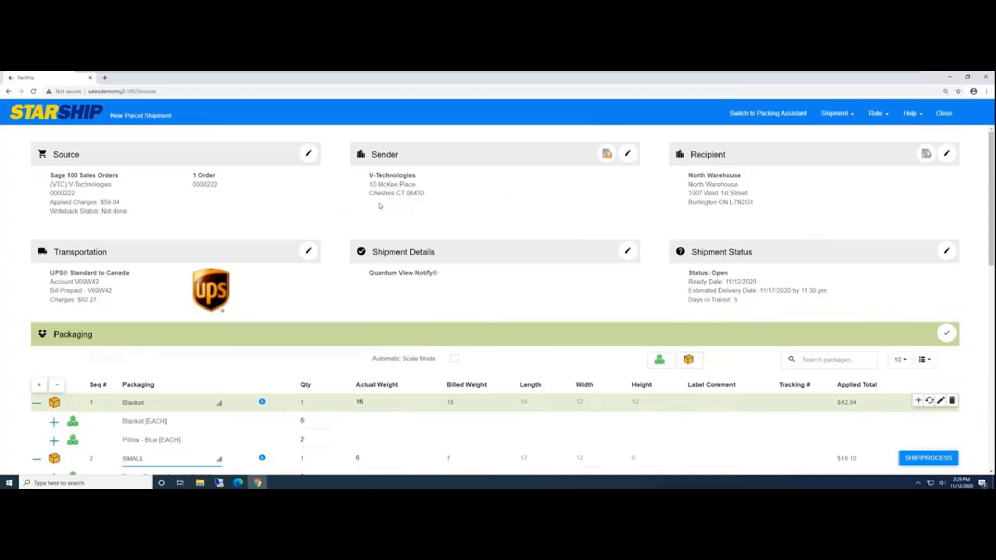
click(630, 157)
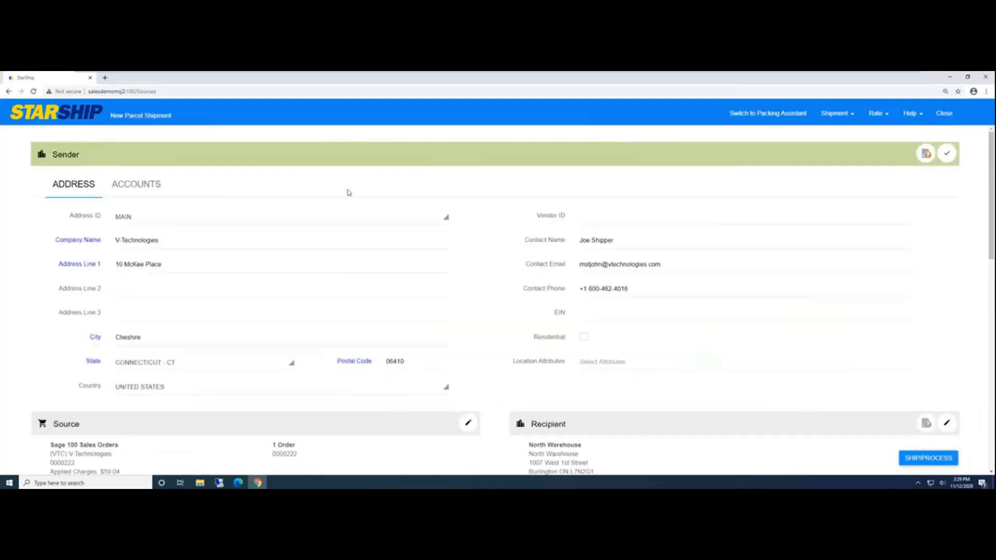
Switch the sender's address ID to Walmart, set it back to MAIN and close the sender details
click(149, 222)
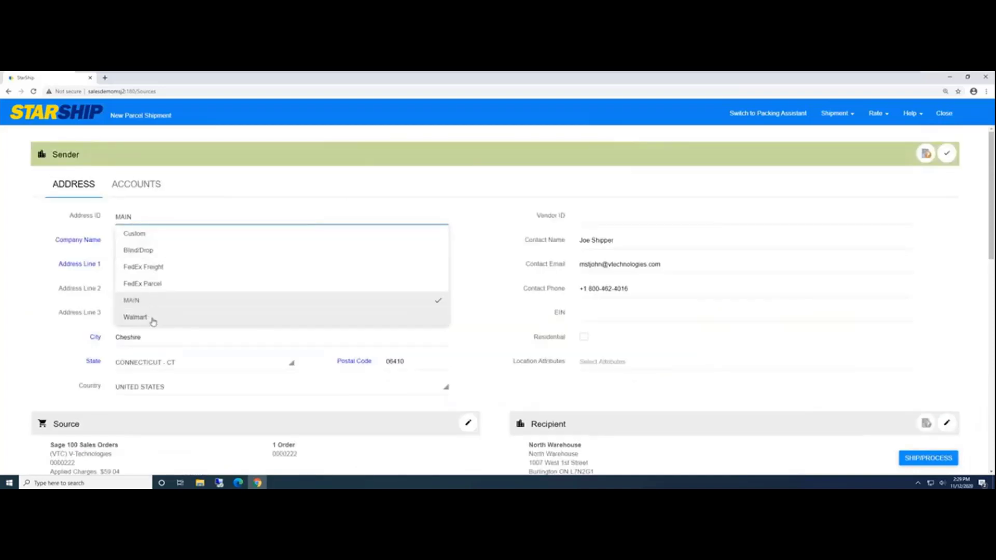
click(153, 318)
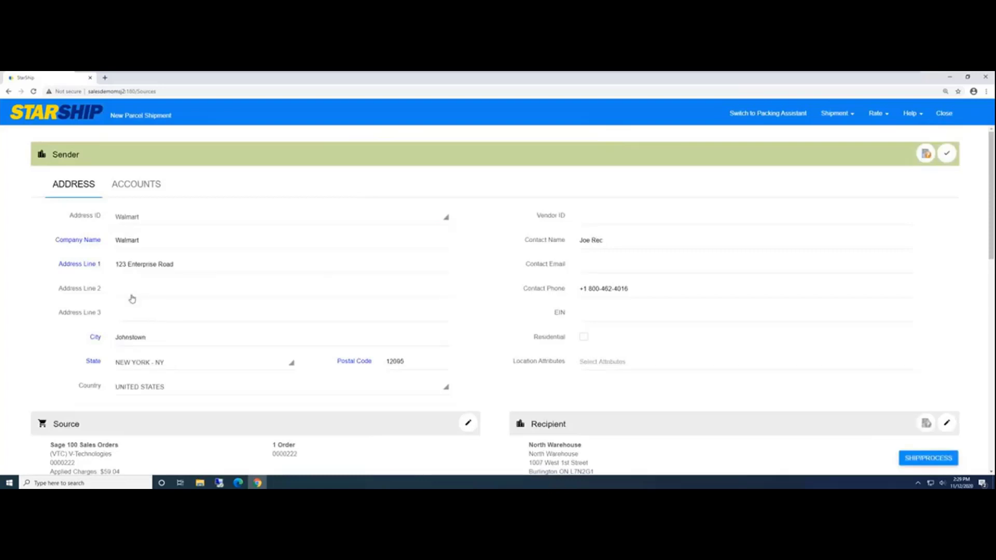
click(136, 222)
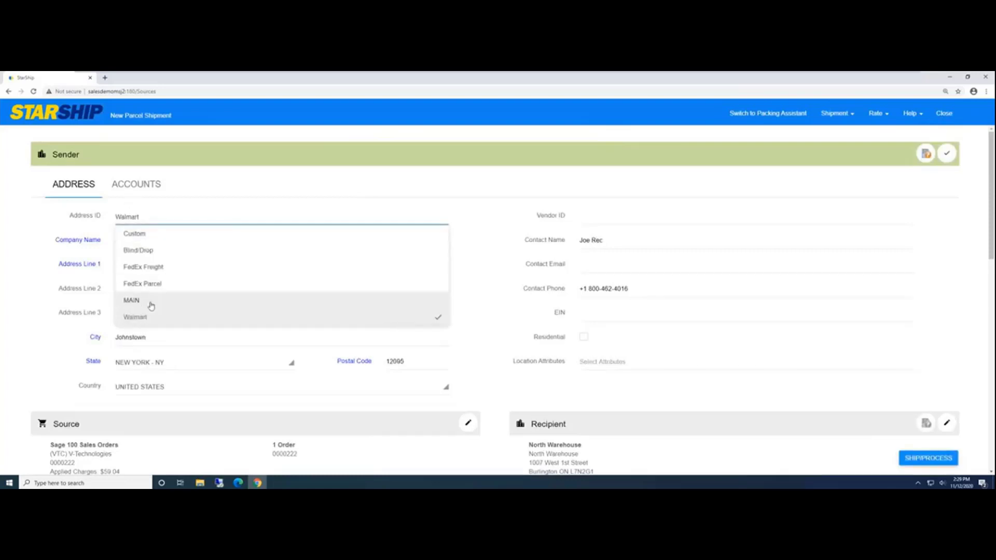
click(146, 304)
click(946, 153)
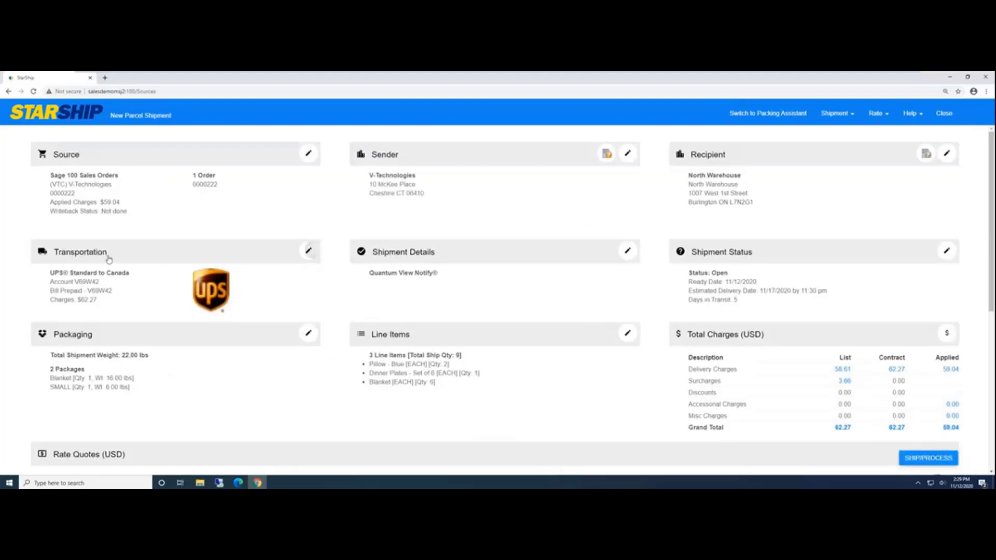
Change the shipment's transportation billing to Third Party and bring up the choice of third parties
click(308, 251)
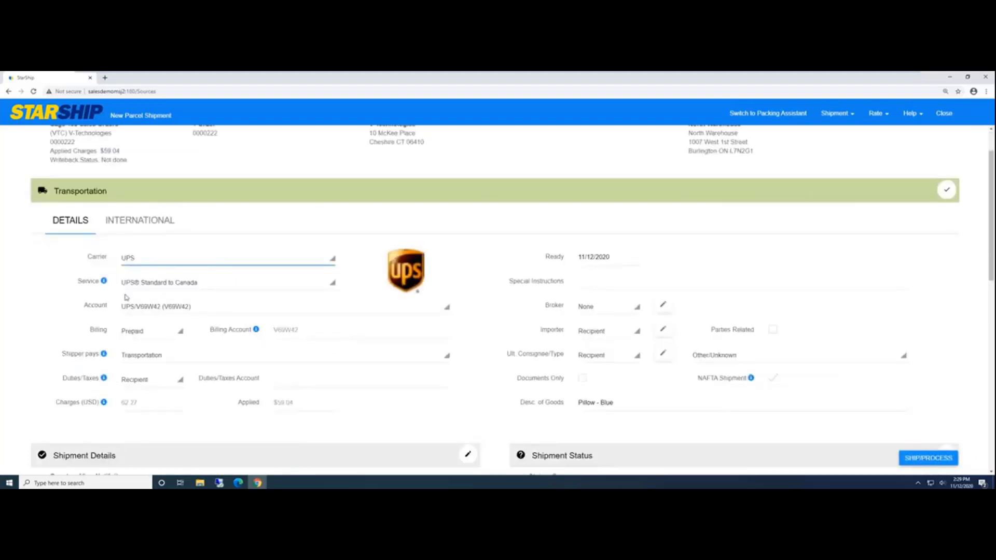
click(141, 337)
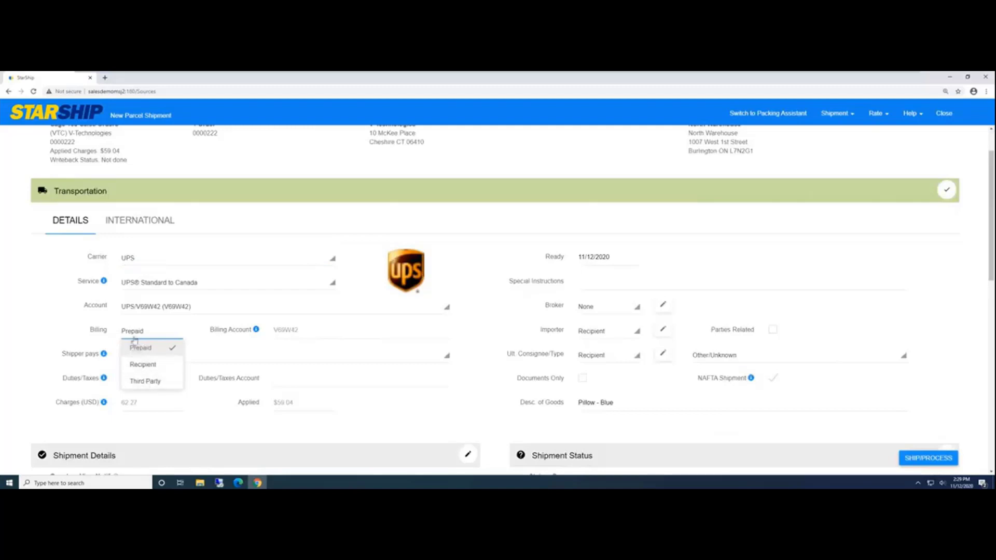
click(182, 380)
click(301, 334)
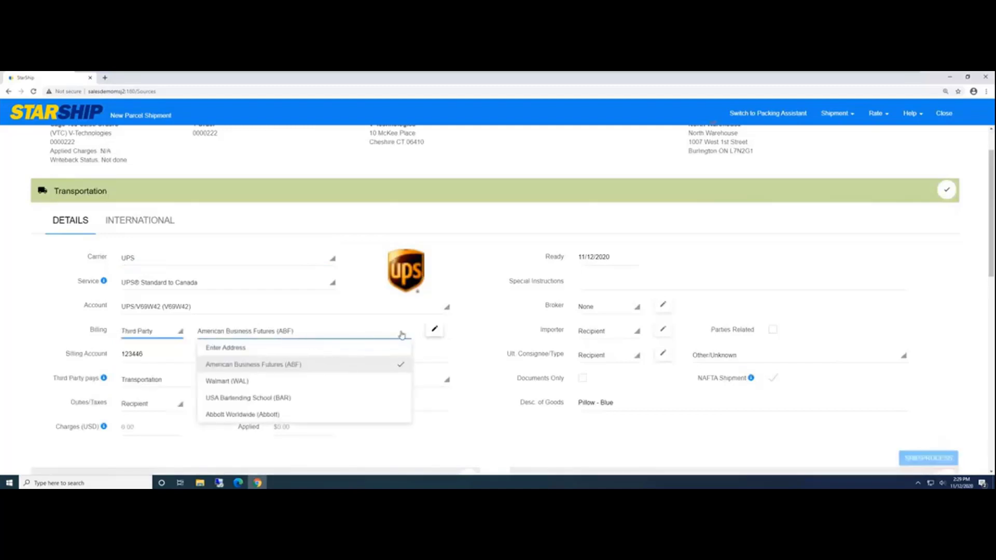
Review the address and carrier accounts of American Business Futures (ABF), save the record and confirm the transportation details
click(435, 330)
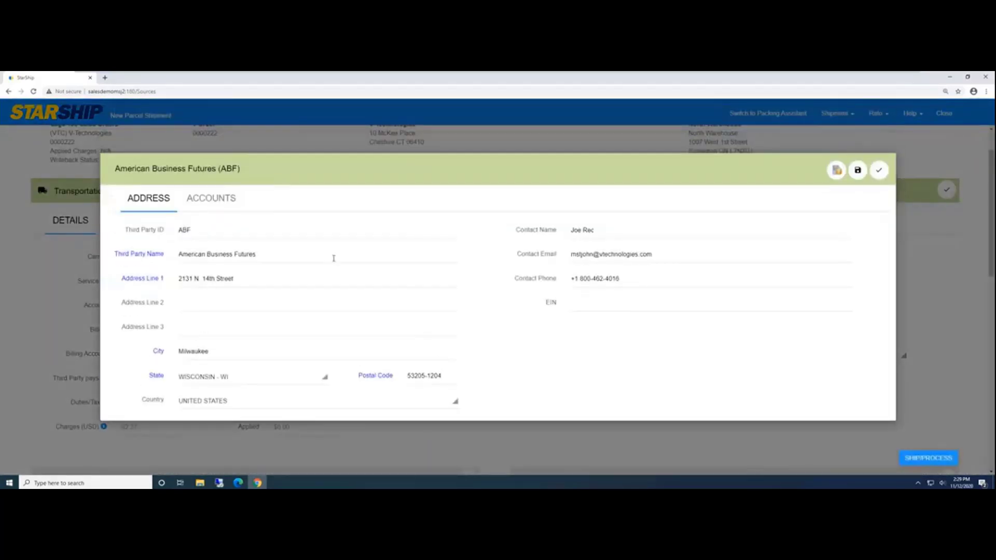
click(211, 200)
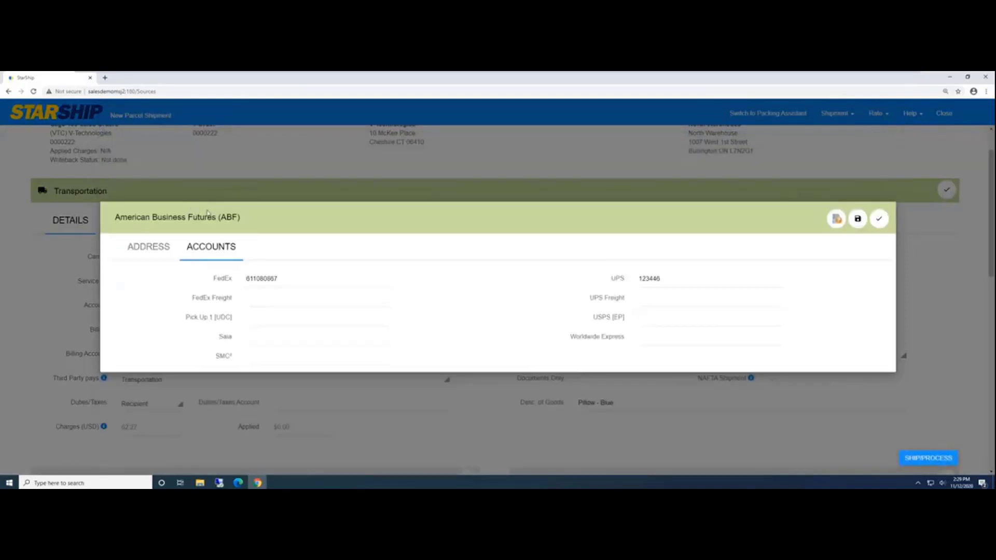
click(858, 219)
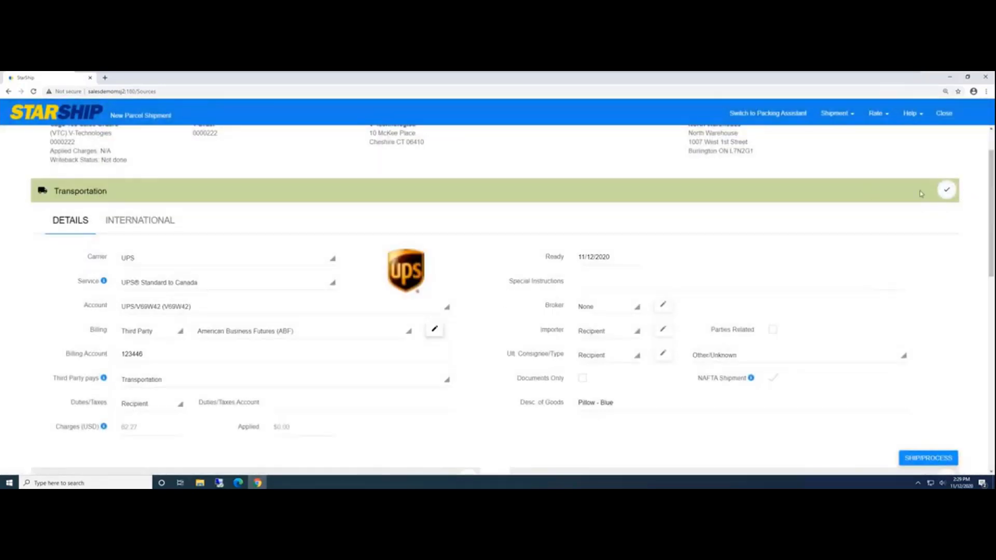
click(946, 192)
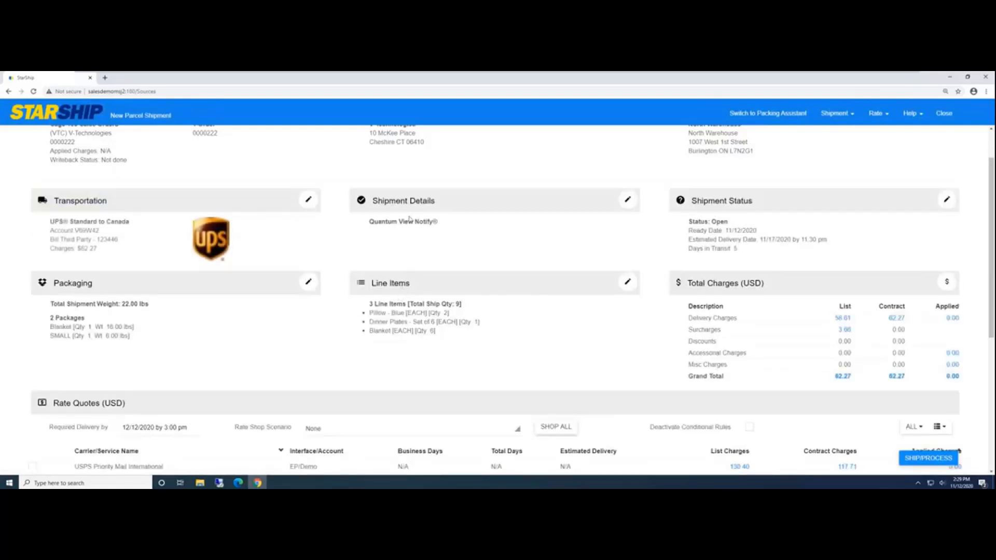
Review the Quantum View Notify recipient and notification options in the shipment details, and close the section
click(628, 200)
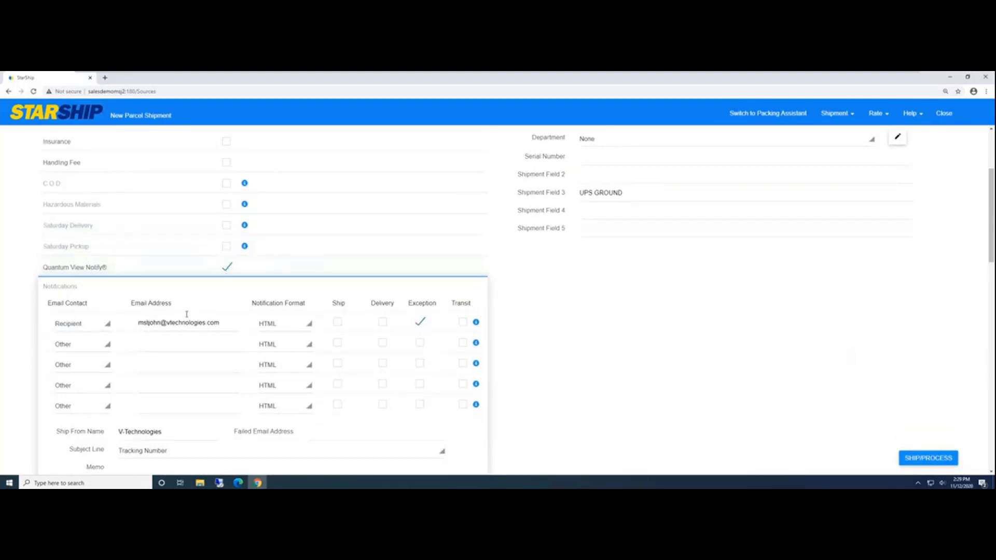
click(149, 330)
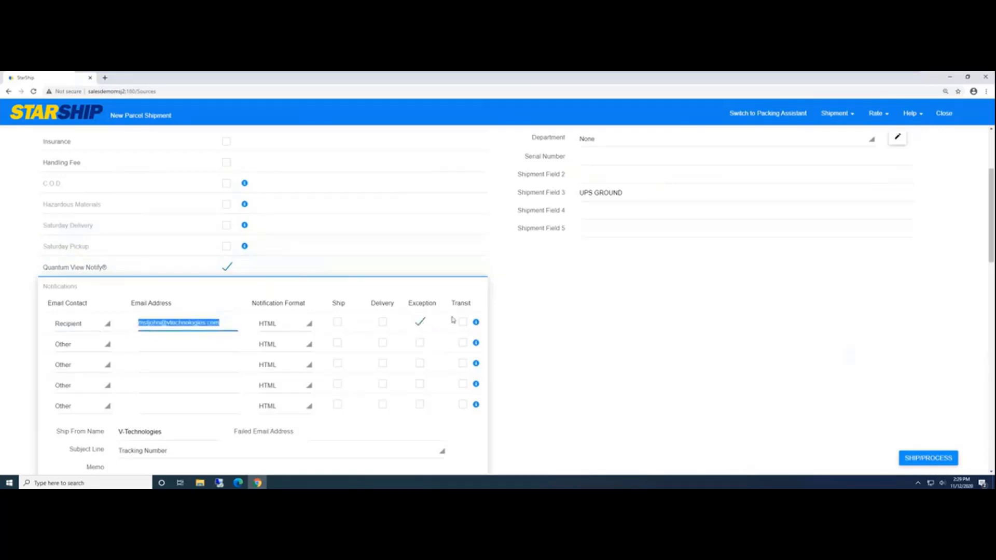
click(620, 317)
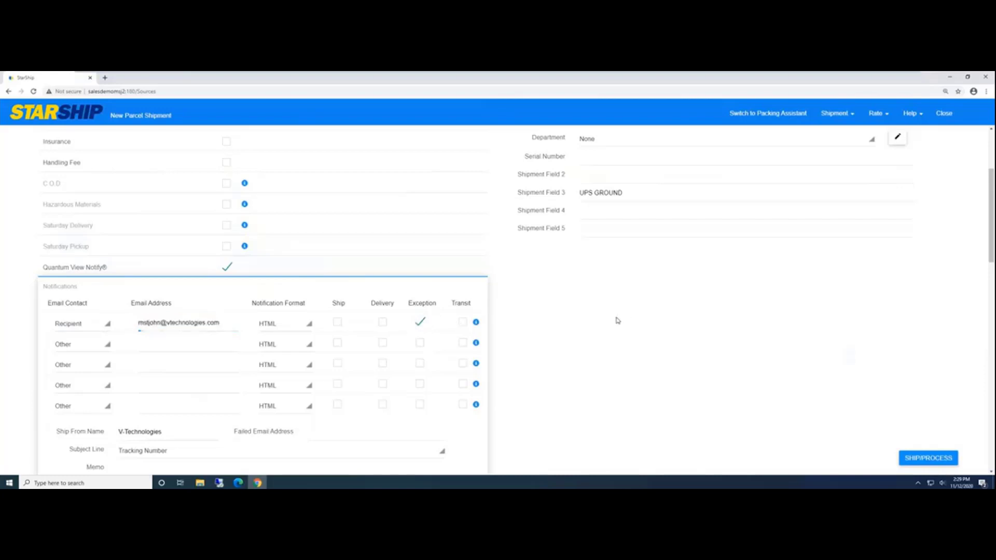
scroll(929, 165, up, 1)
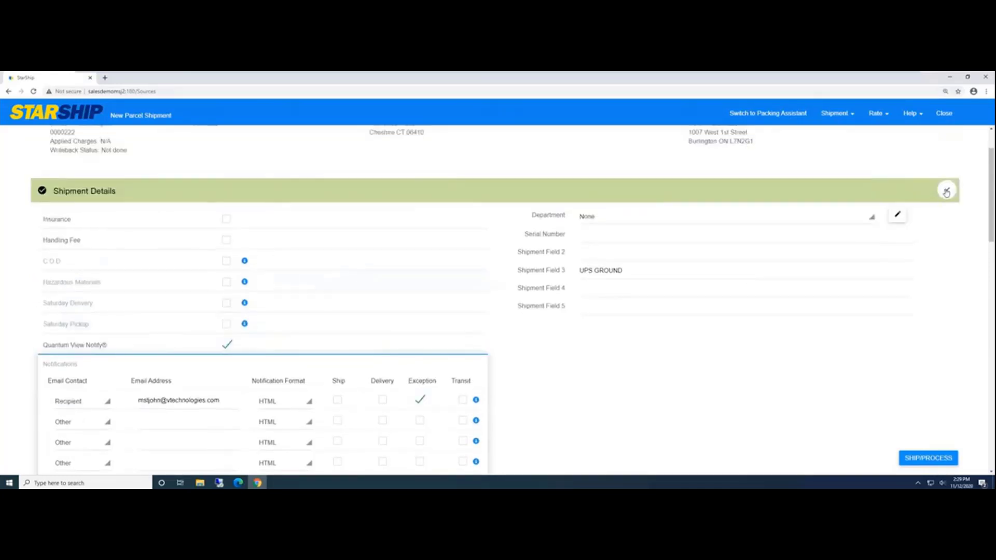
click(946, 190)
Examine the shipment's packages and their contents, reselect SMALL as the second package's packaging type, and close the packaging details
click(308, 272)
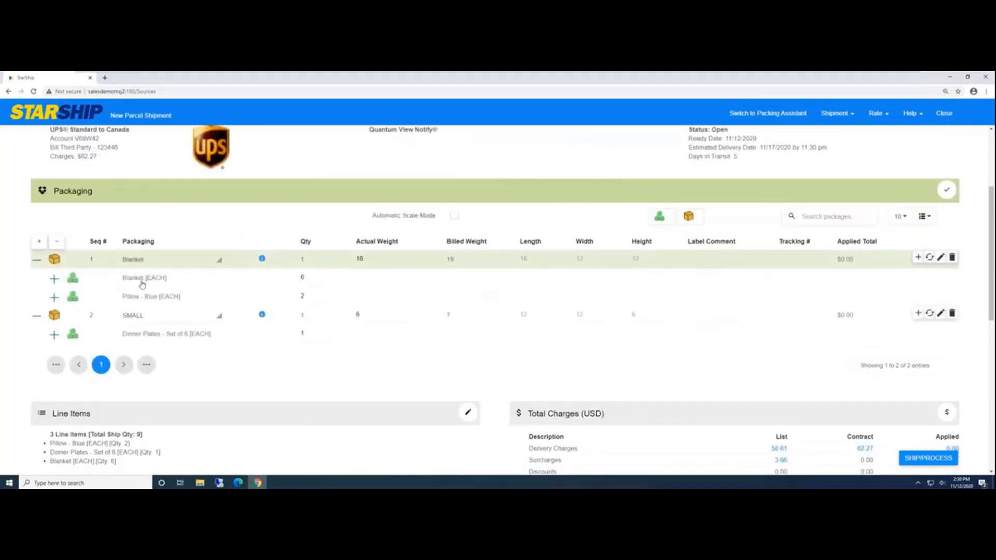
click(136, 318)
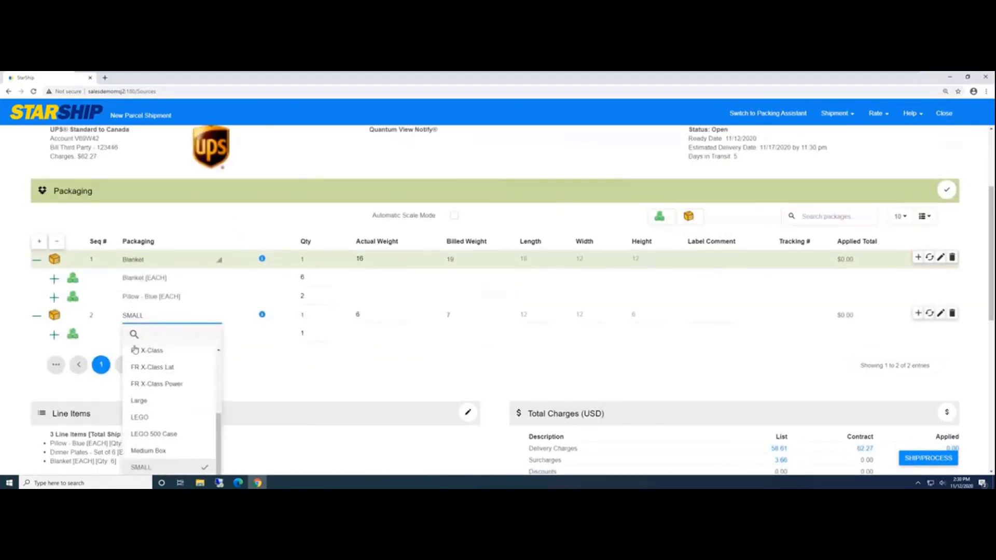
click(145, 473)
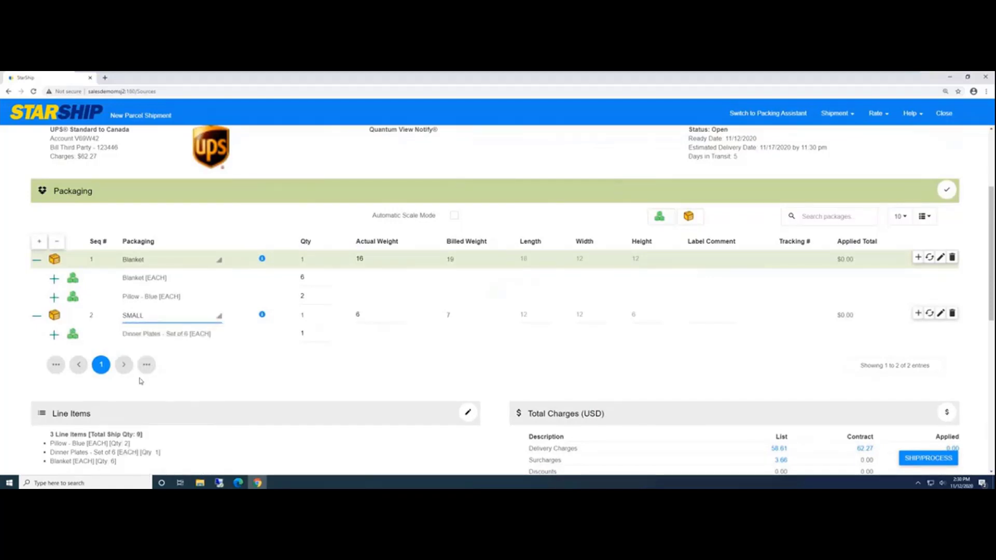
drag(141, 302, 150, 283)
scroll(456, 290, up, 2)
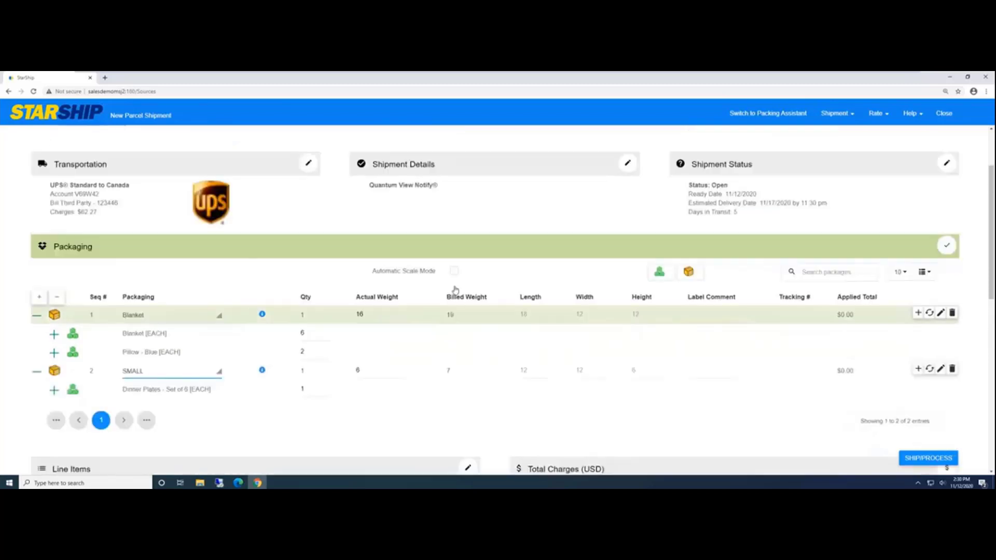
scroll(452, 292, down, 1)
scroll(453, 296, down, 2)
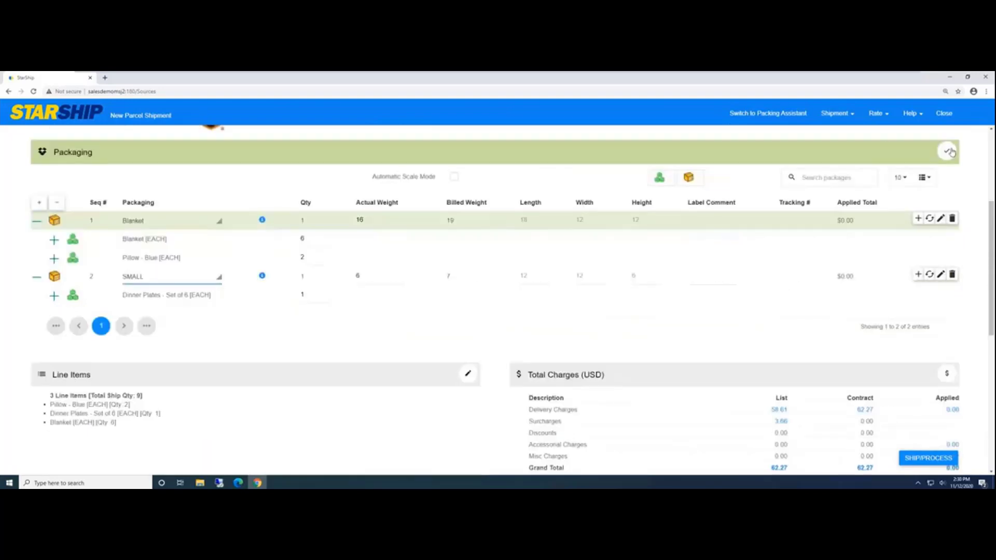
click(948, 151)
Open the Pillow - Blue line item and examine its item details, including value, weight, class and NMFC description
scroll(218, 200, up, 3)
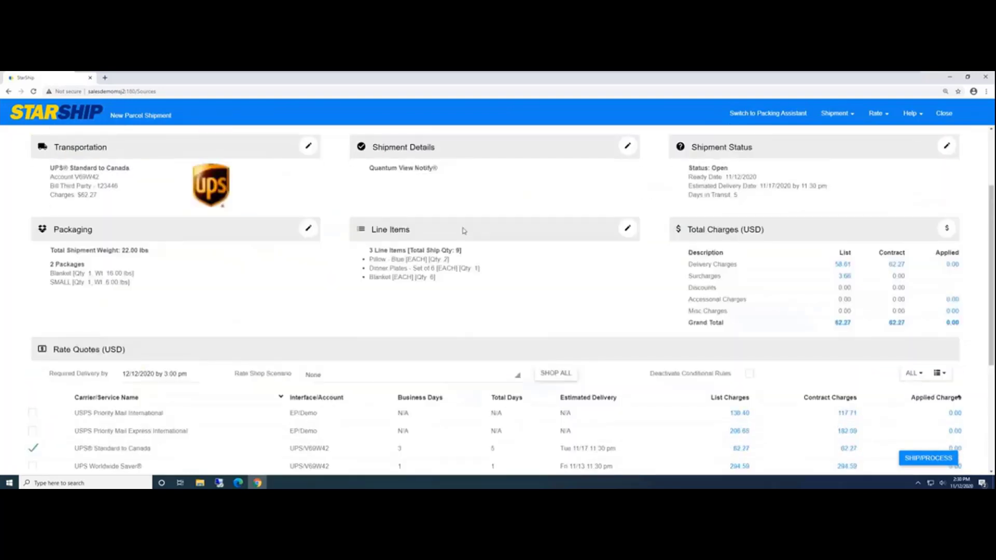
click(628, 269)
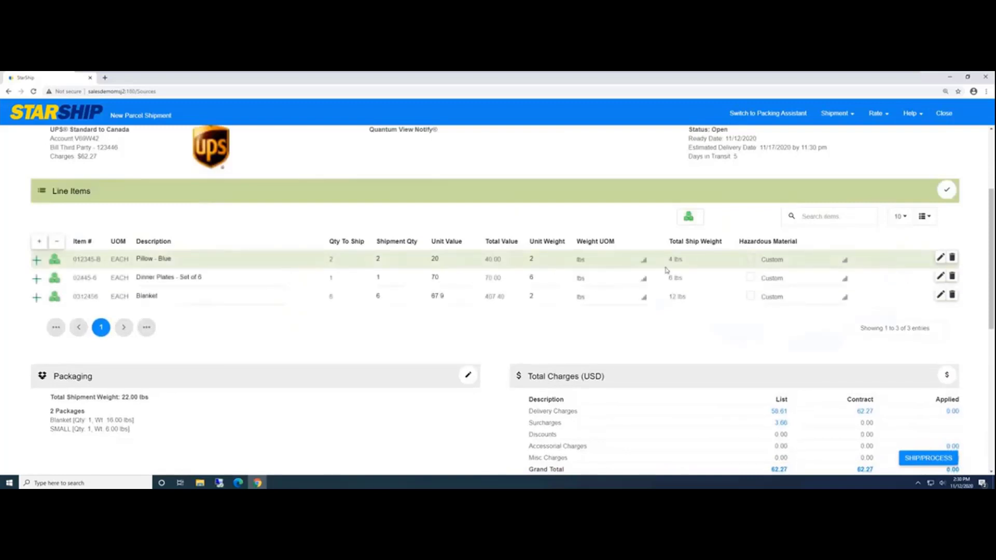
click(940, 258)
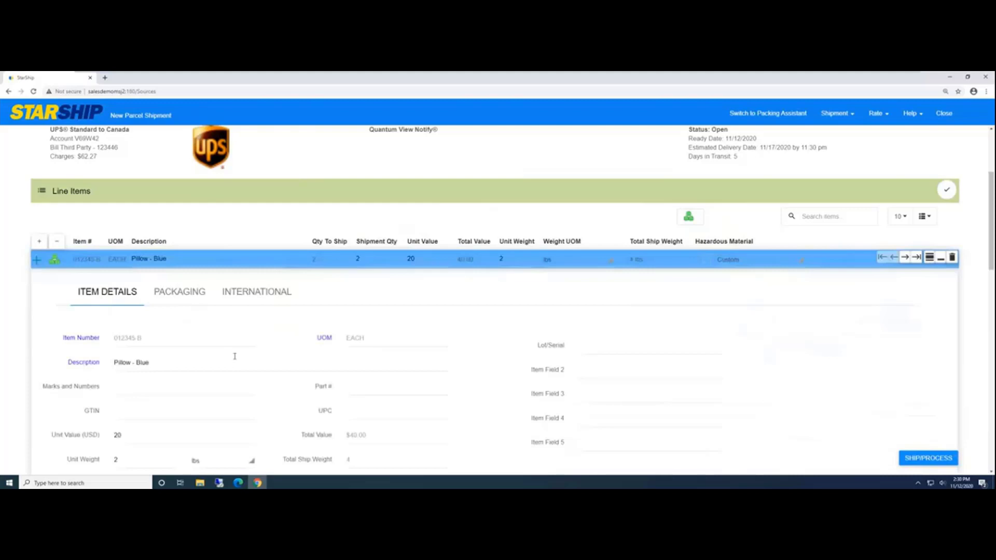
scroll(211, 337, down, 2)
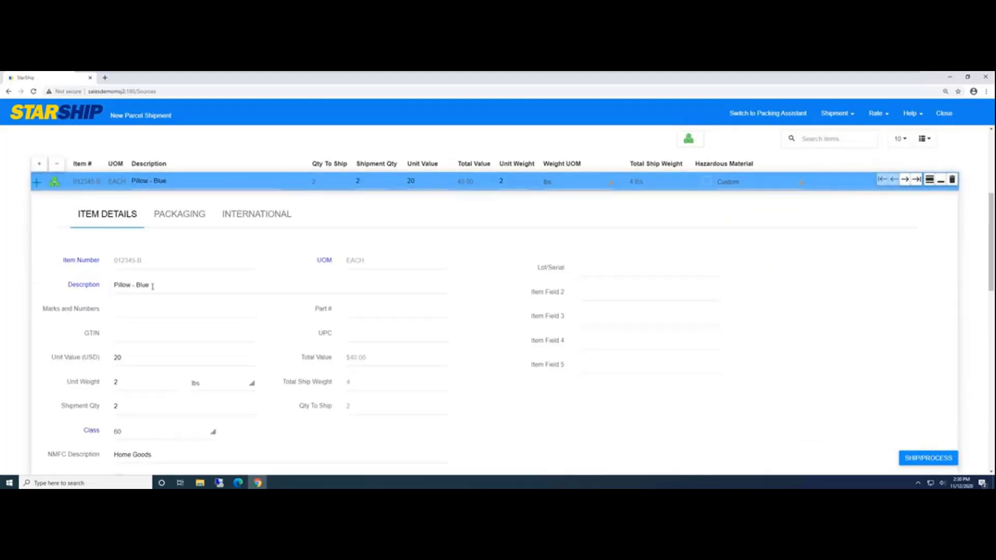
scroll(151, 362, down, 2)
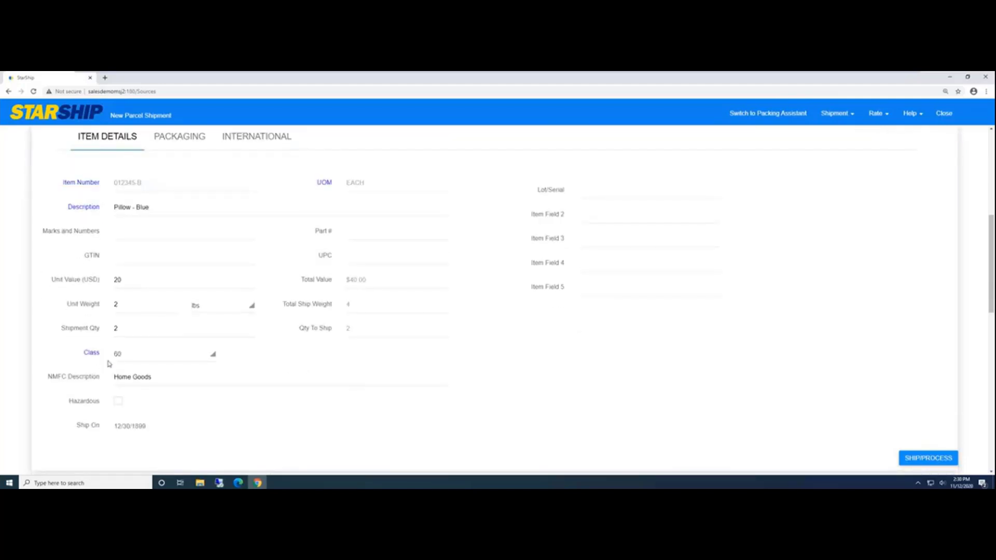
scroll(142, 382, up, 3)
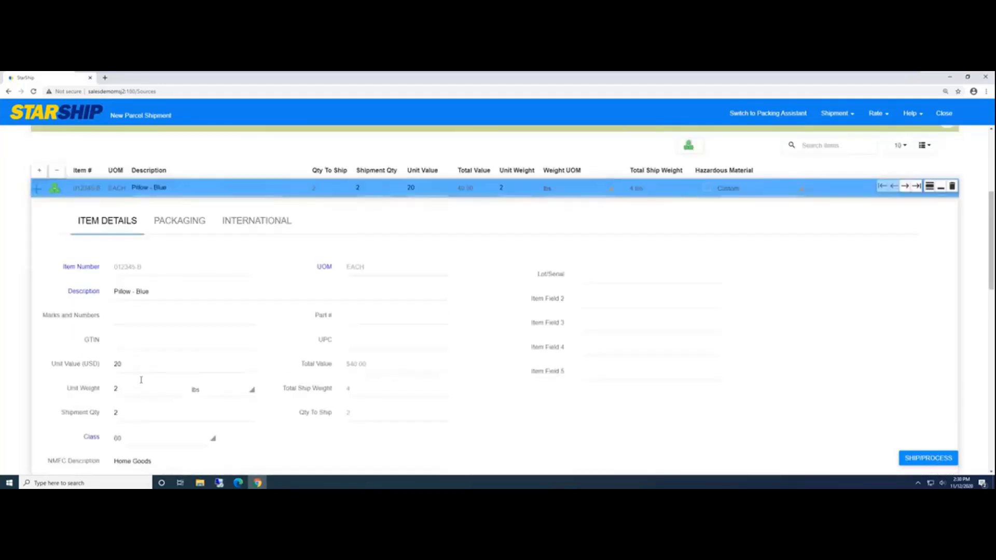
Review the Pillow - Blue item's international details and look through Schedule B codes using the Demo query, without selecting a code
click(255, 258)
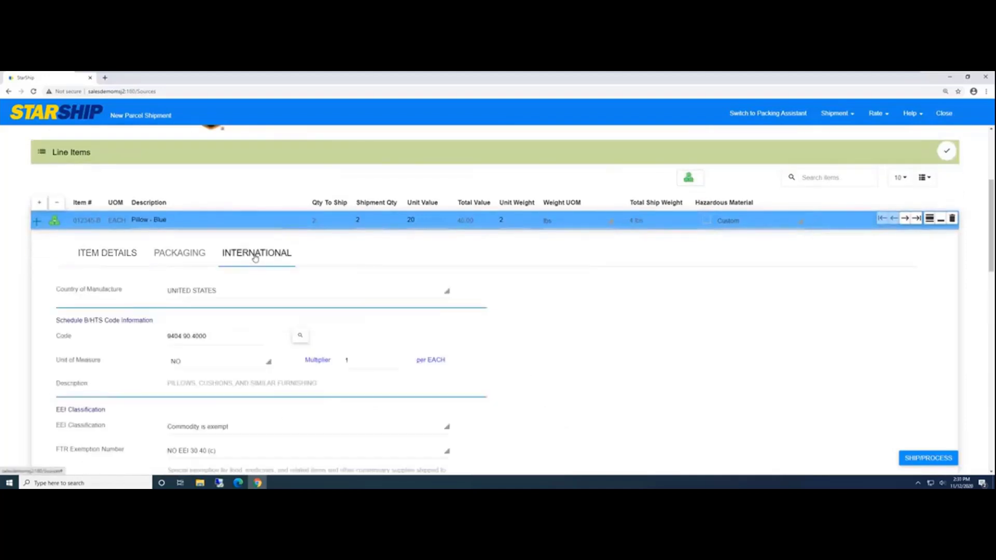
scroll(212, 312, down, 2)
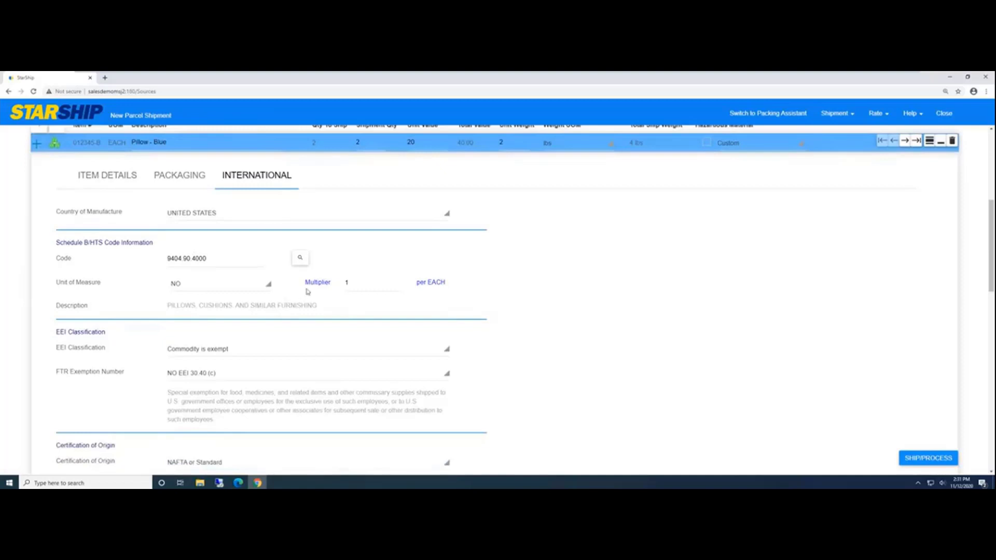
click(300, 257)
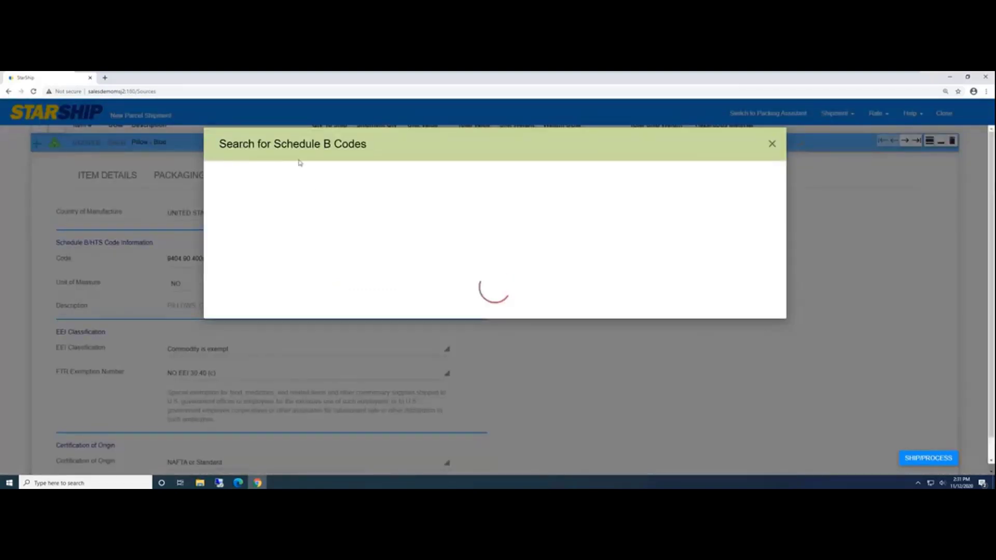
click(292, 180)
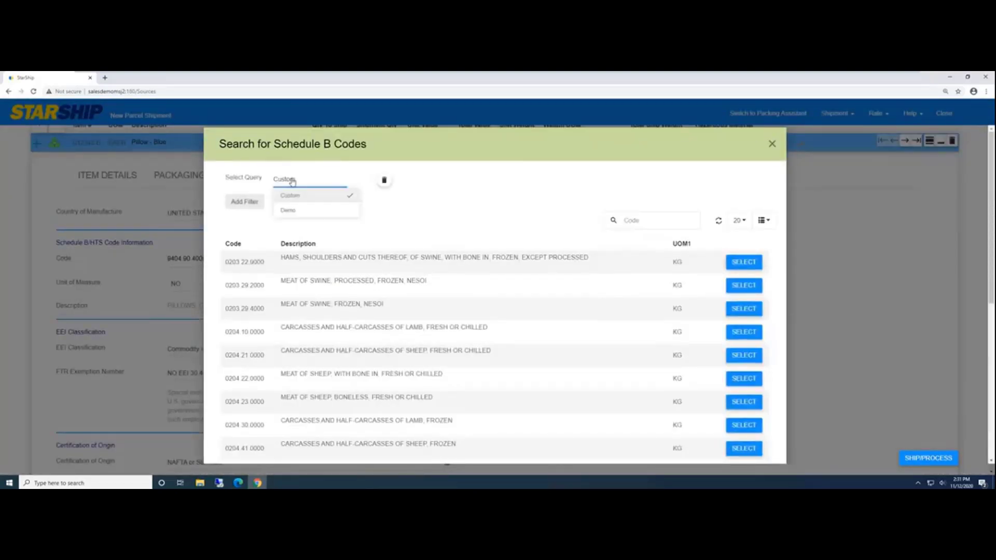
click(288, 210)
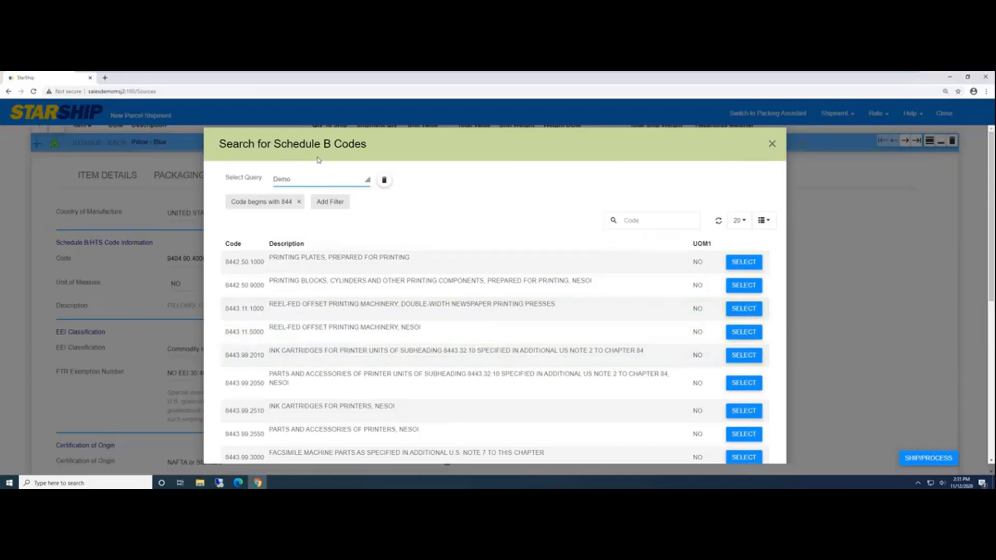
click(772, 144)
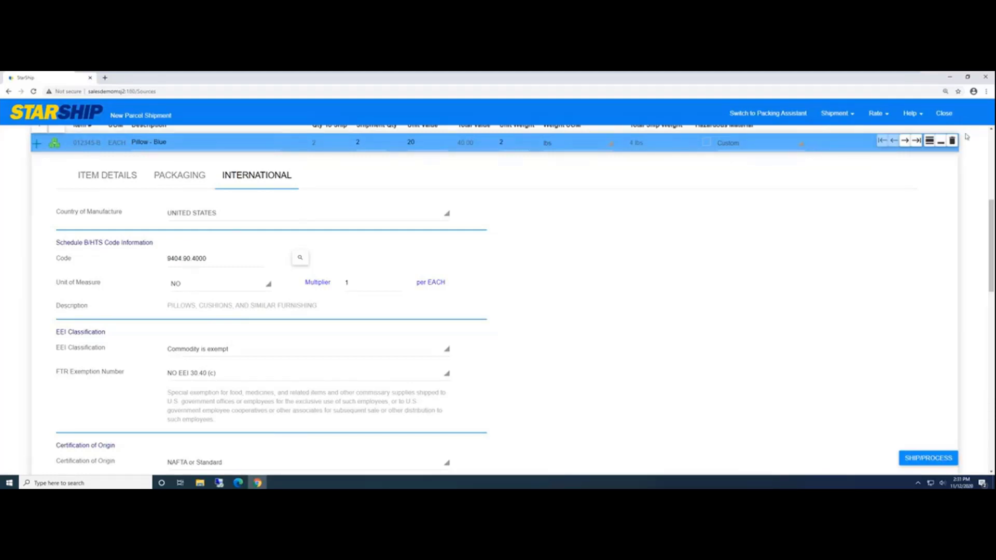
Collapse the Pillow - Blue item details and compare the carrier services and charges in the shipment's rate quotes
click(942, 145)
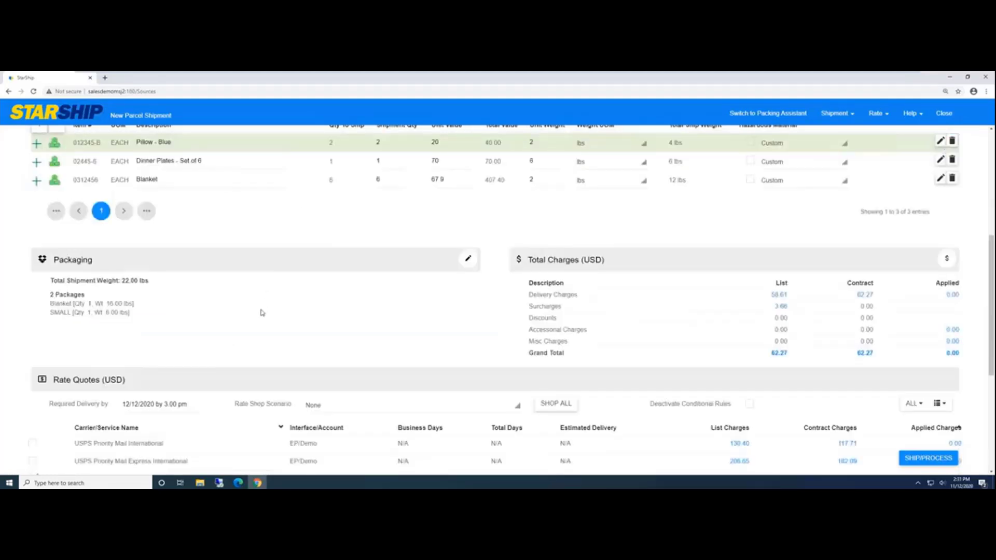
scroll(256, 316, down, 2)
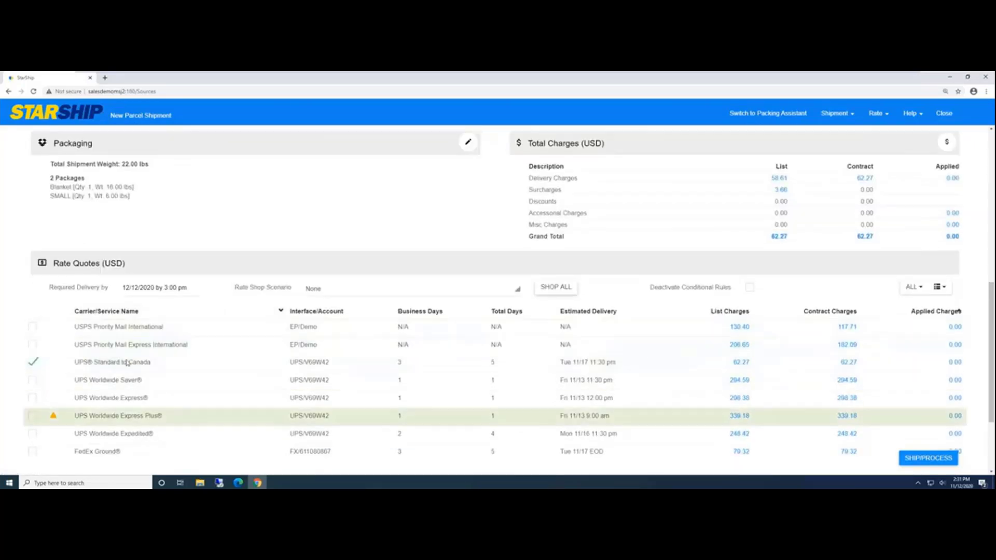
scroll(124, 363, down, 1)
scroll(110, 316, down, 1)
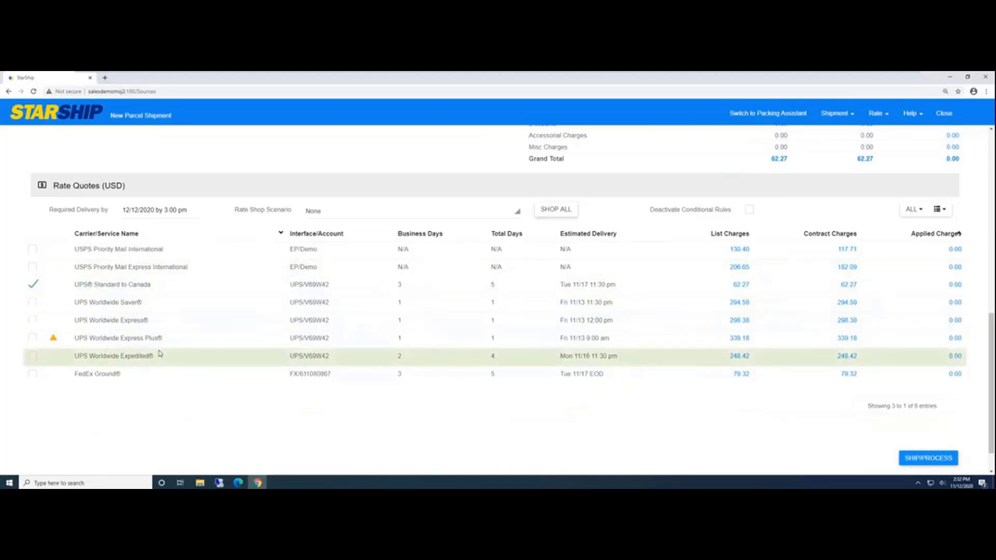
Review the shipment's packaging, charges and line items, try to ship and process it with third-party billing, and dismiss the resulting dialog
scroll(188, 353, up, 3)
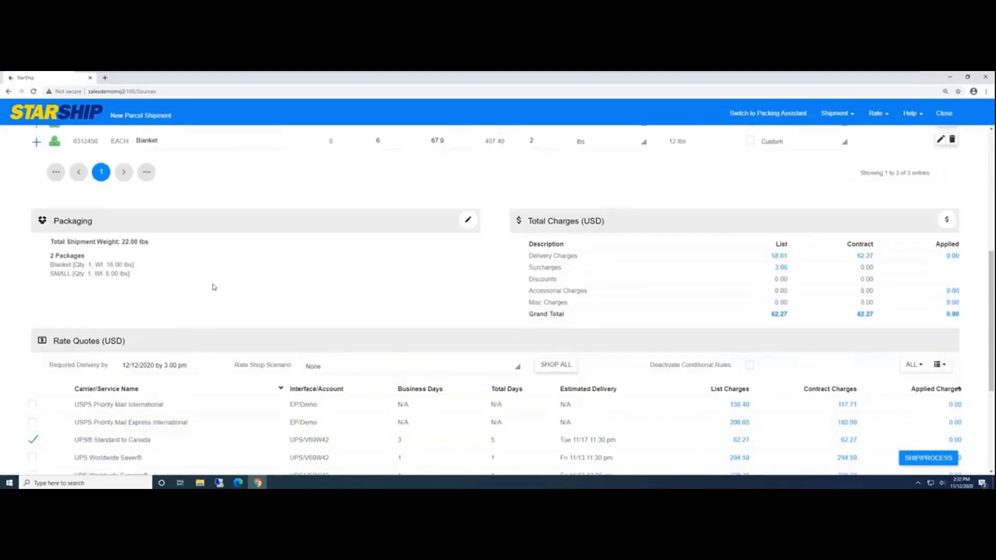
scroll(211, 284, up, 2)
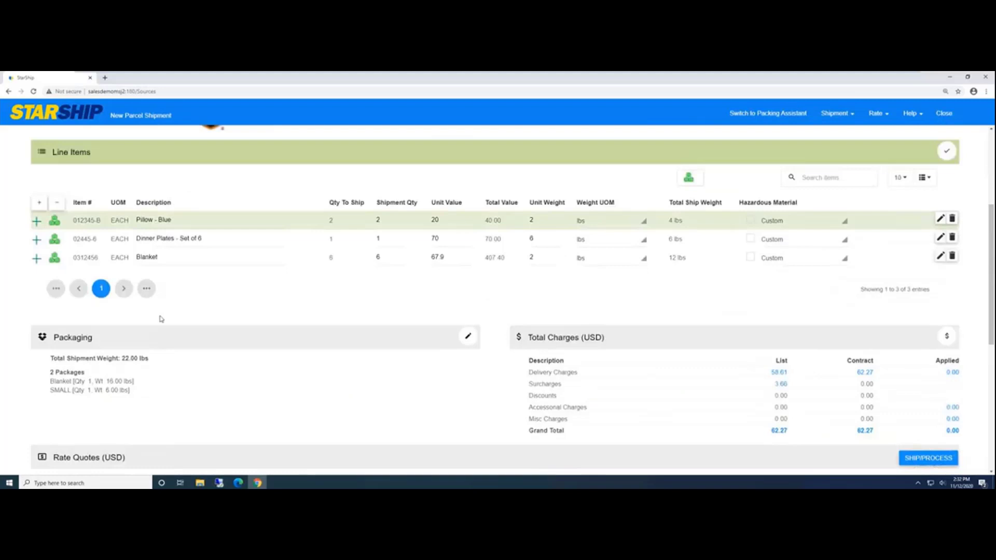
scroll(203, 322, up, 1)
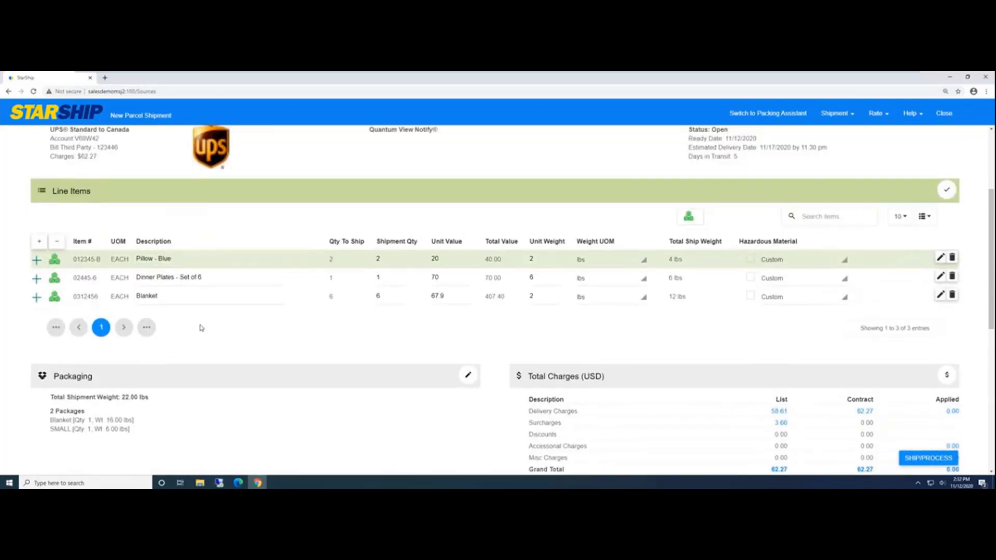
scroll(205, 343, up, 1)
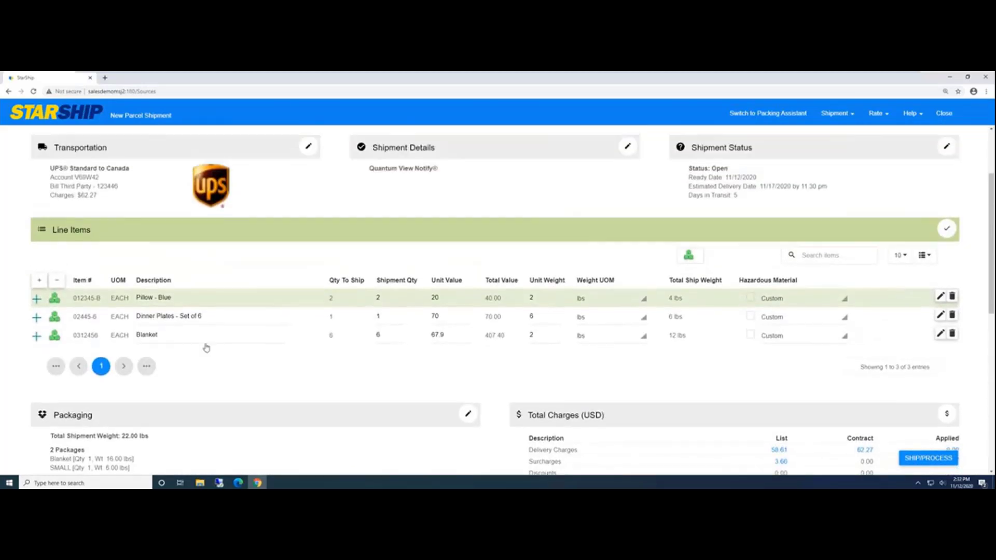
scroll(232, 340, down, 5)
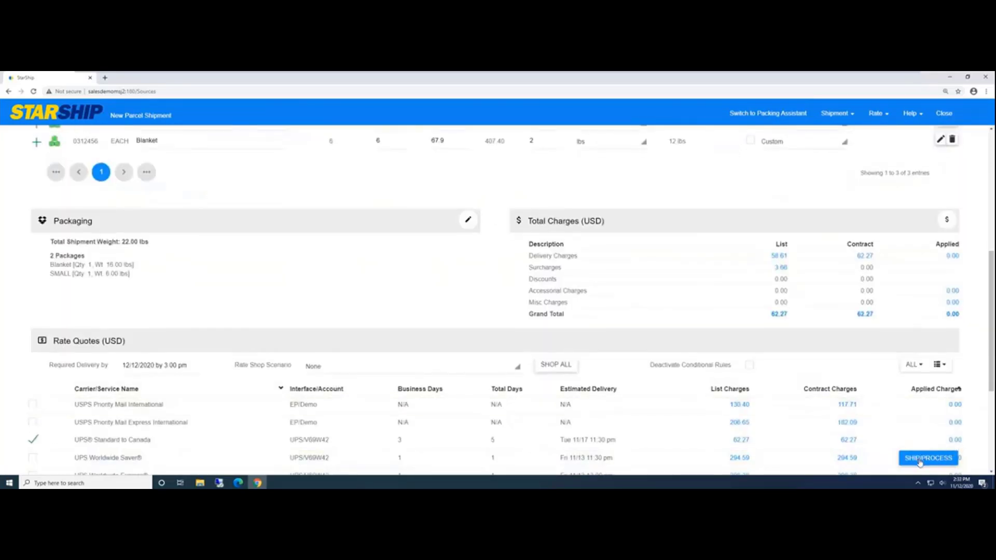
click(846, 115)
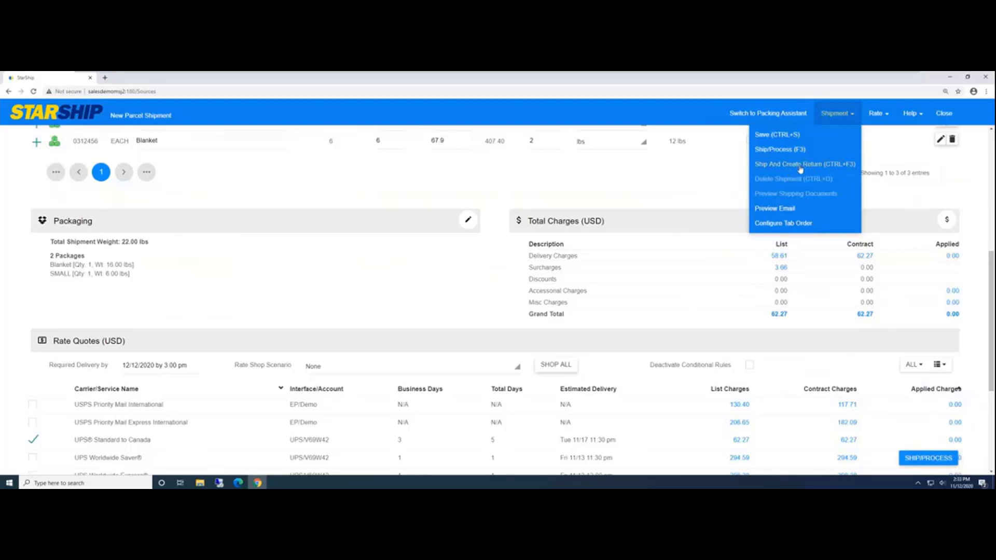
click(773, 147)
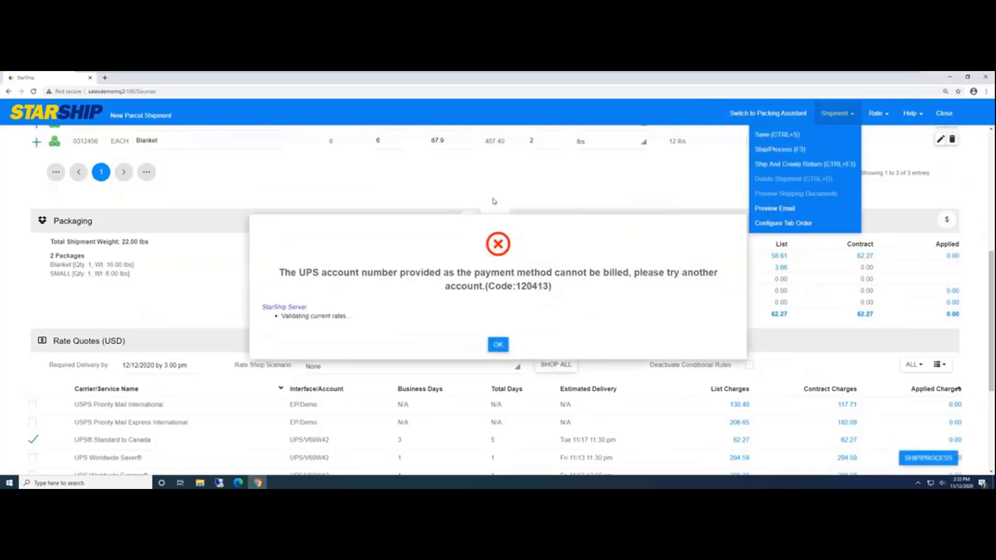
click(497, 346)
Change the shipment's transportation billing from Third Party to Prepaid, and ship and process the shipment
scroll(229, 267, up, 4)
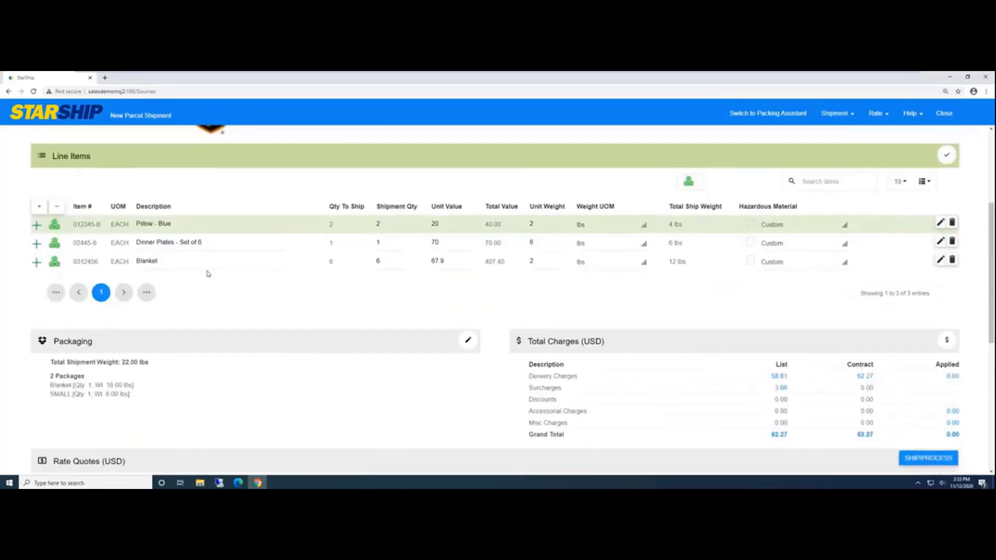
scroll(205, 274, up, 2)
click(312, 224)
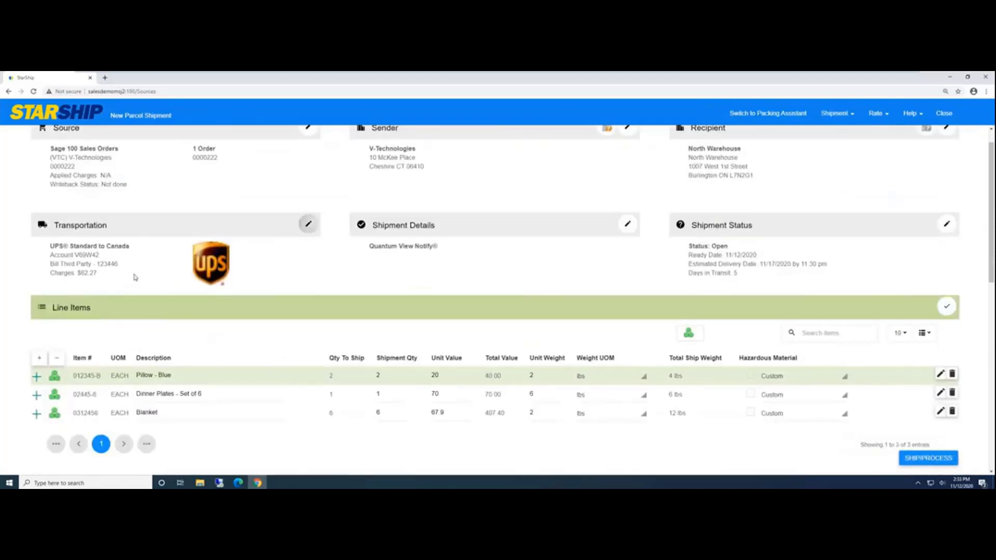
click(136, 333)
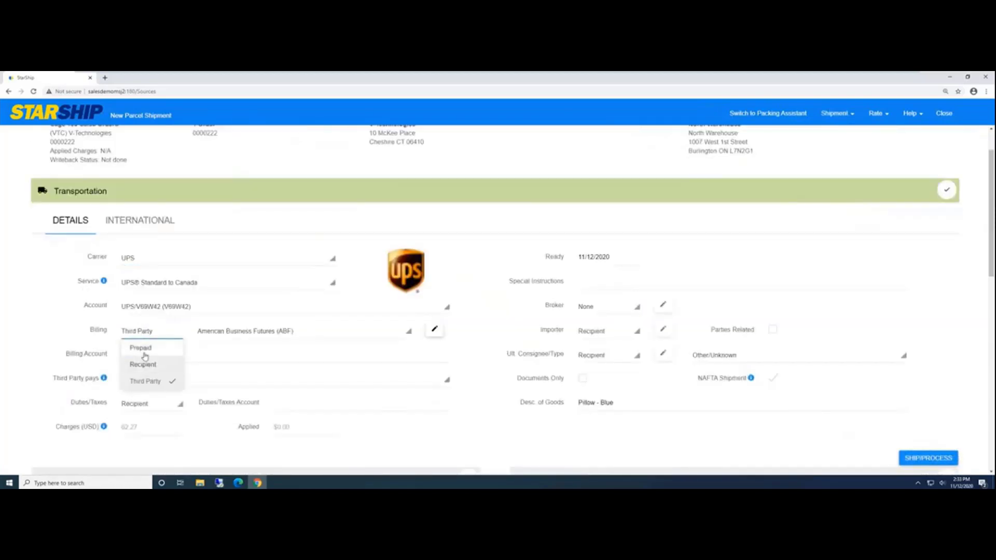
click(145, 351)
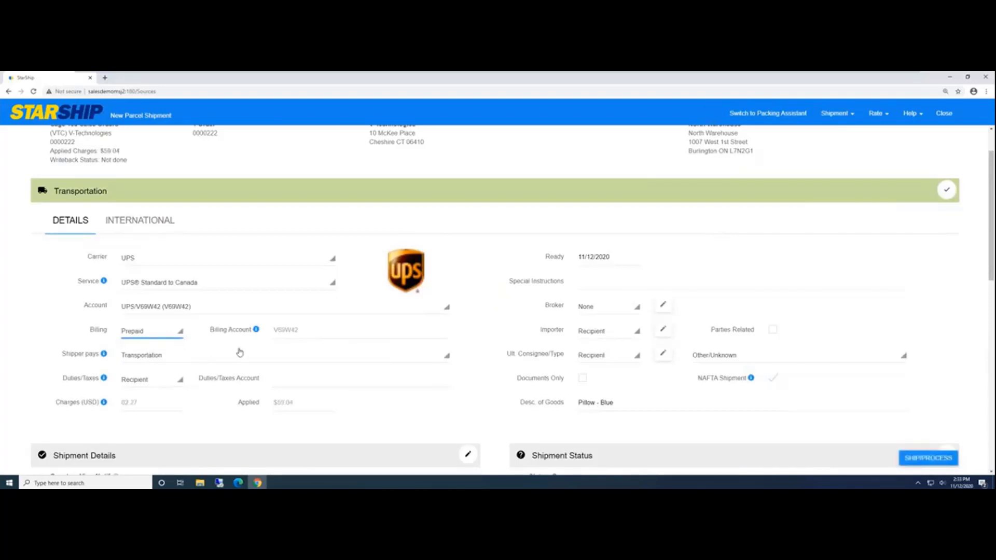
scroll(666, 437, down, 2)
click(912, 458)
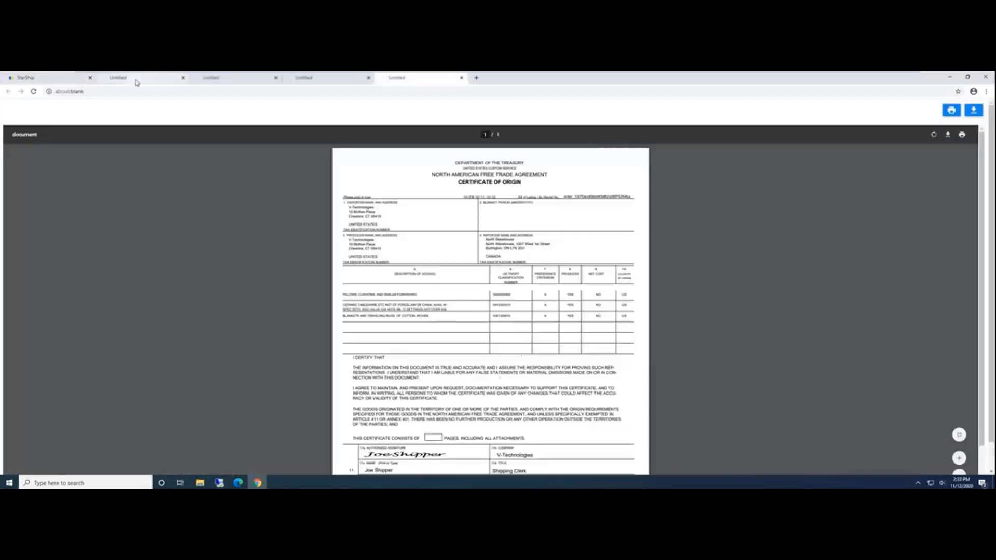
Review the UPS label and packing list of both packages, closing each document after viewing
click(137, 80)
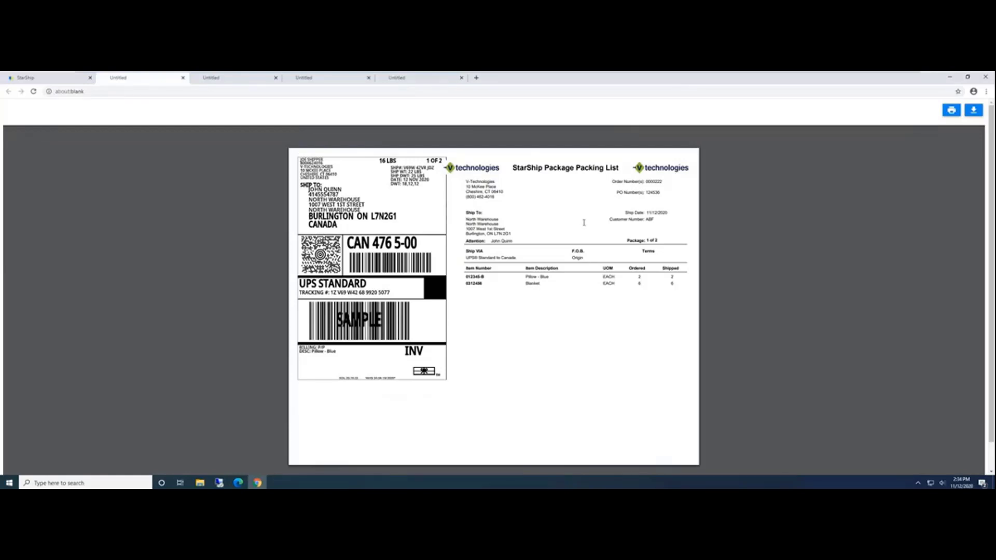
click(182, 79)
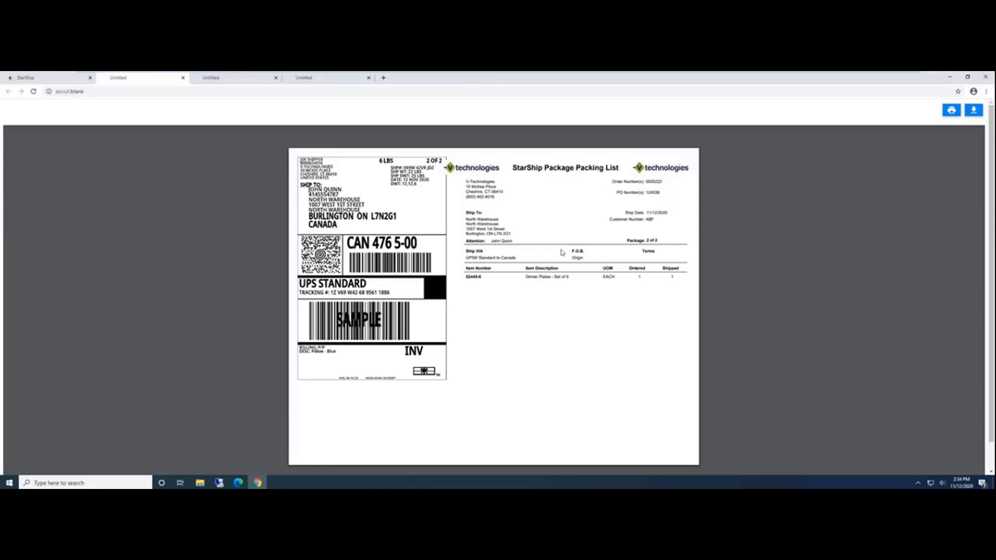
click(183, 78)
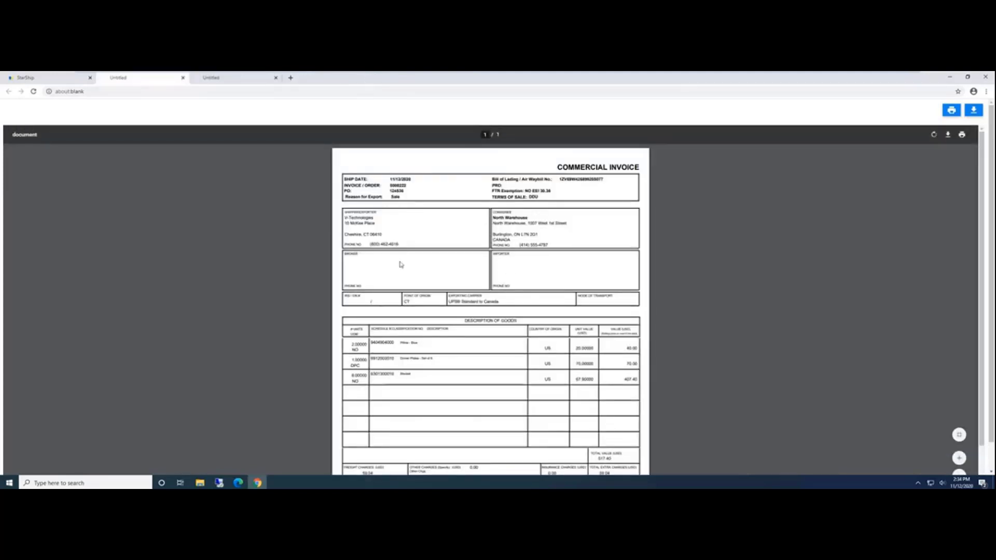
Examine the commercial invoice and the NAFTA certificate of origin, and close both documents
scroll(522, 393, down, 1)
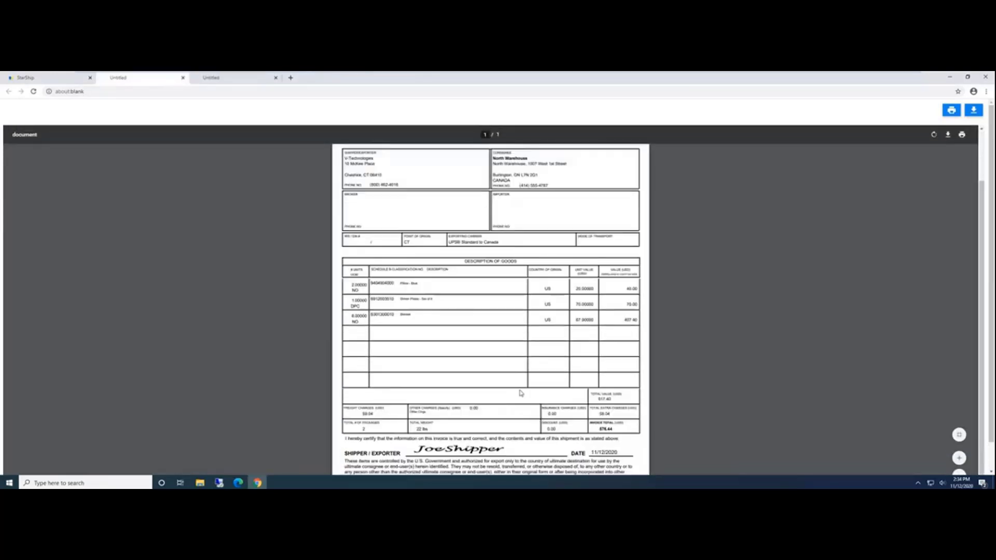
scroll(520, 415, up, 1)
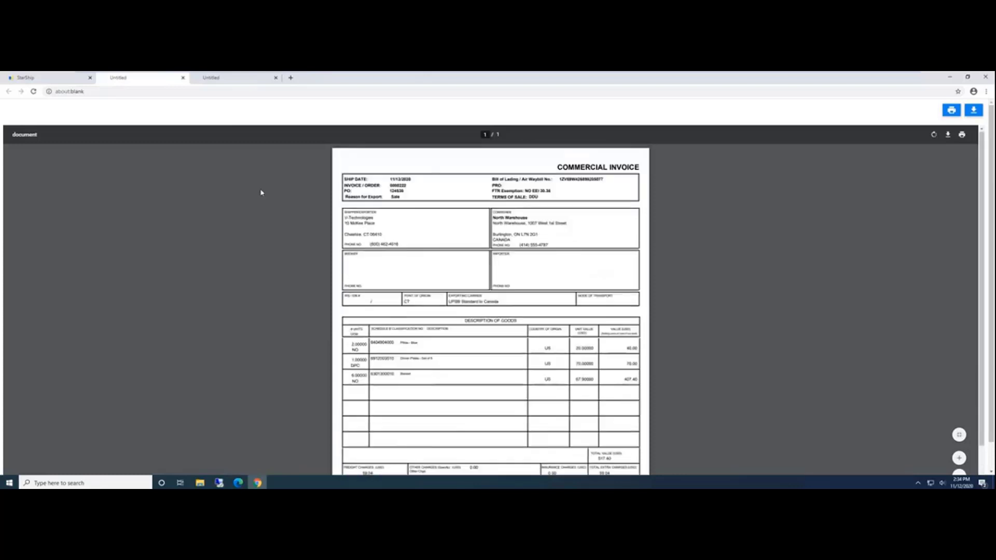
click(229, 80)
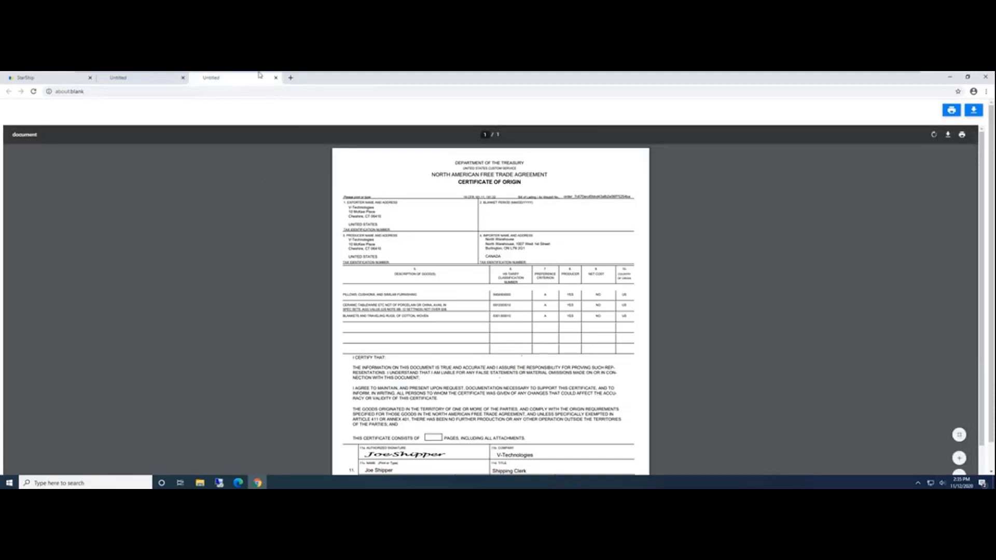
click(276, 78)
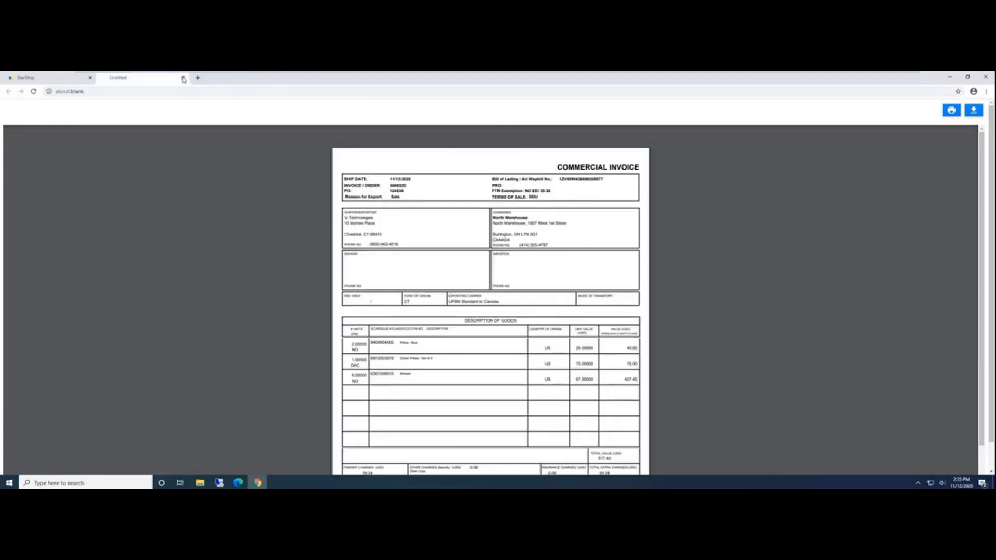
click(182, 78)
click(150, 78)
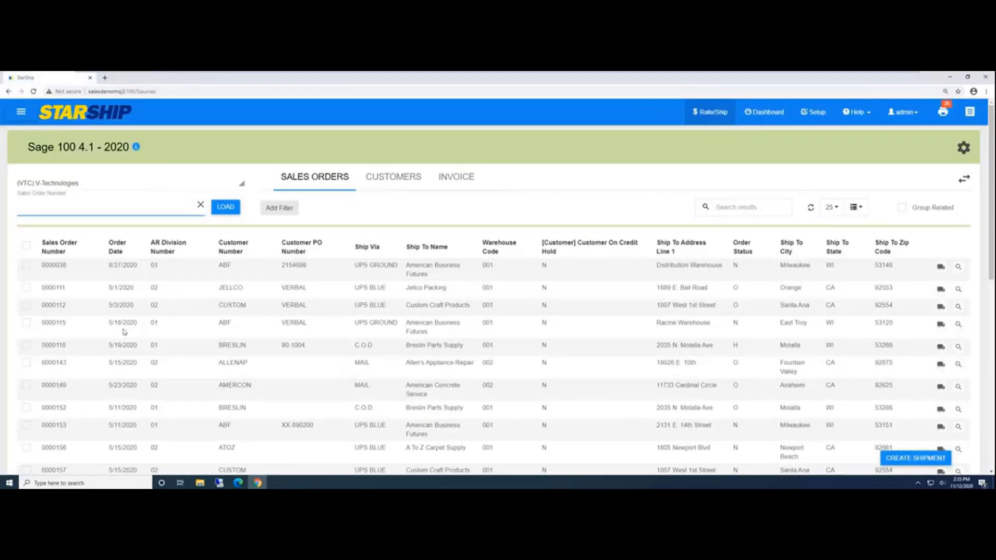
Switch to the Sage 100 remote session, load the last invoice in S/O Invoice Data Entry, and minimize Sales Order Entry
mouse_move(219, 484)
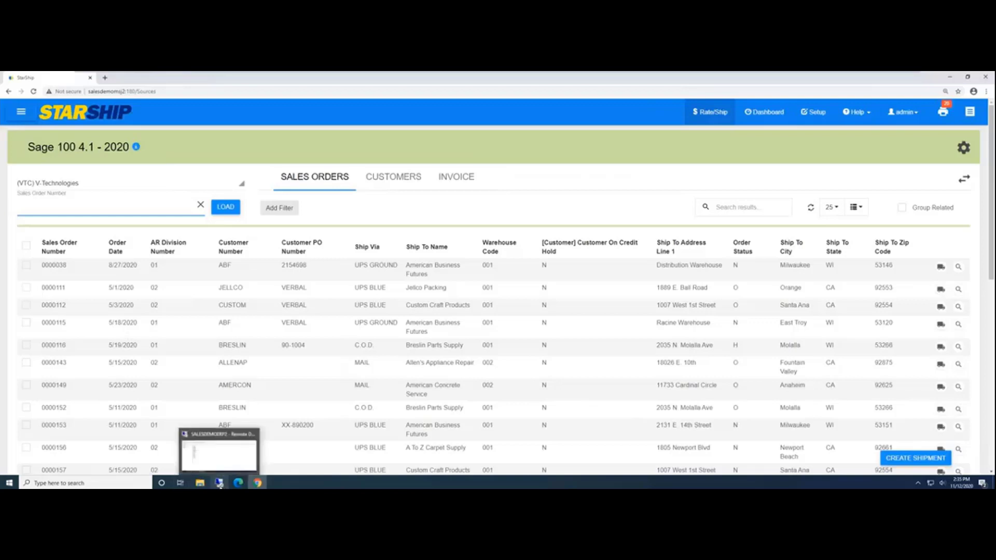
click(218, 450)
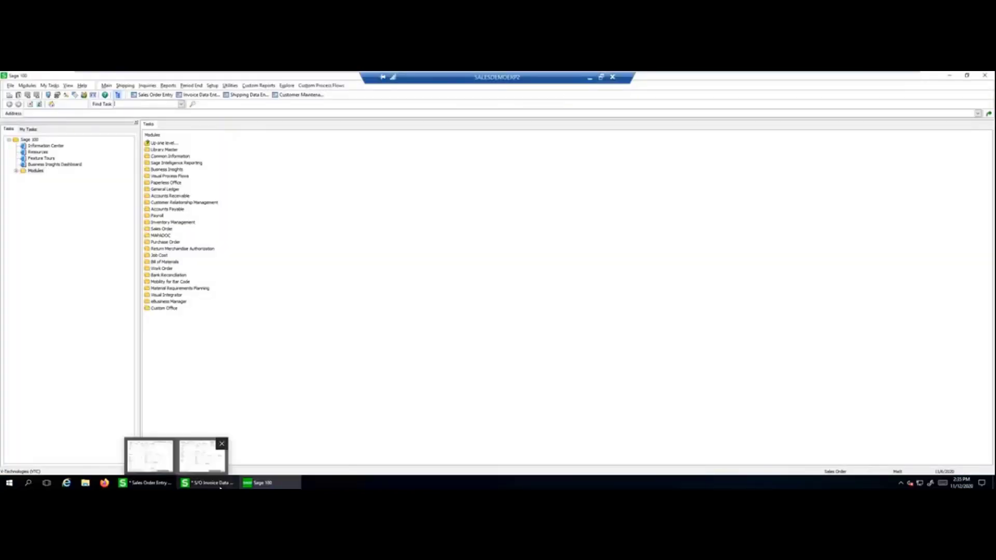
click(150, 456)
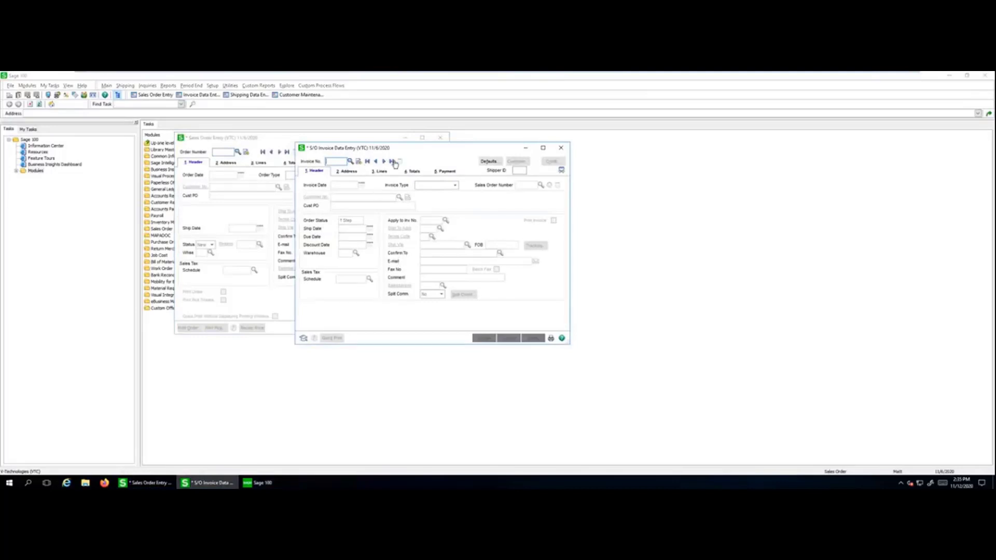
click(391, 162)
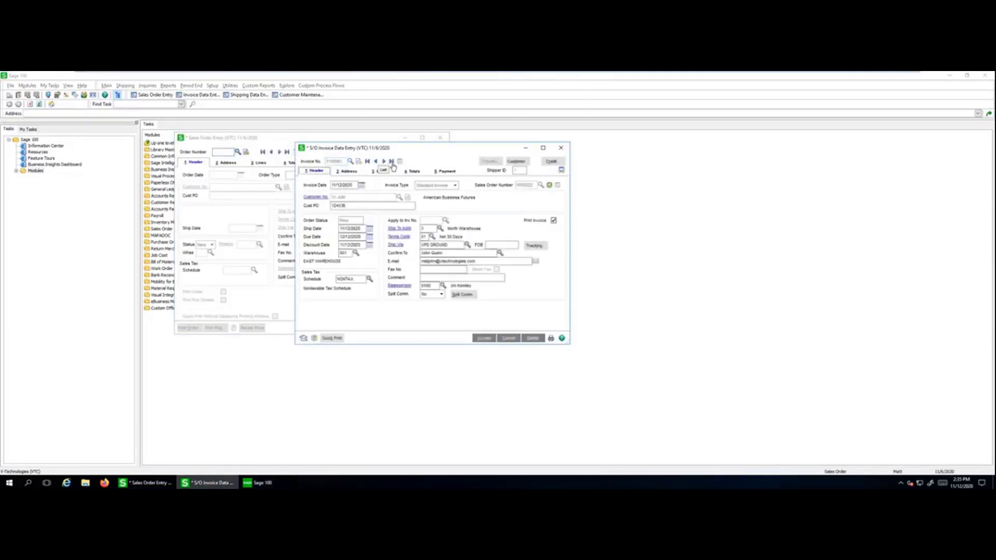
click(280, 136)
click(405, 137)
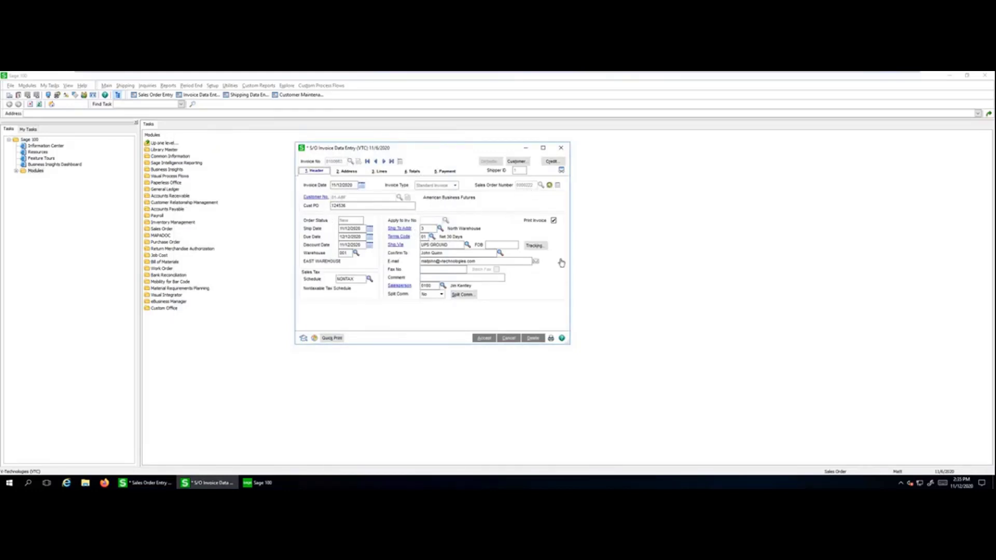
Examine the invoice's package tracking numbers and the item contents of package 0001, and close the tracking details
click(541, 246)
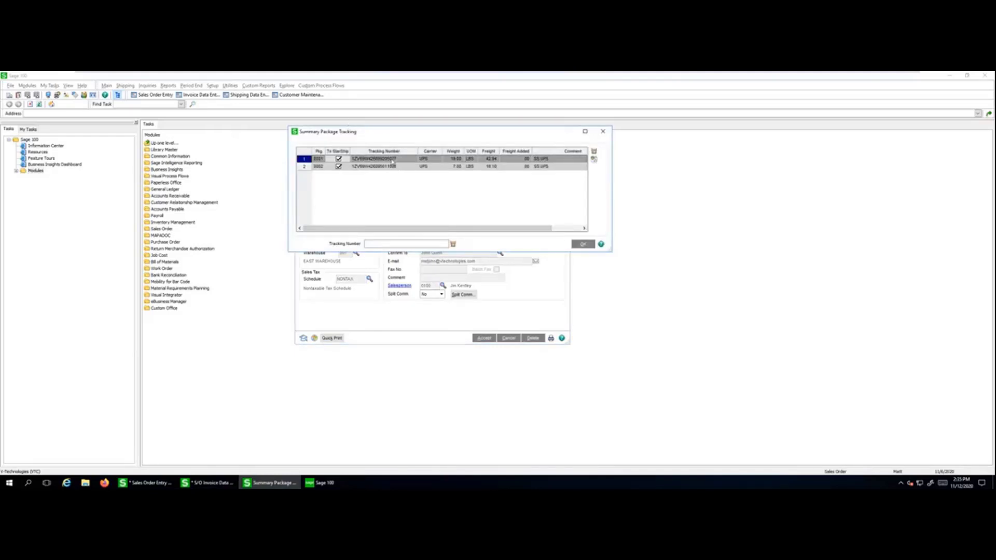
click(594, 159)
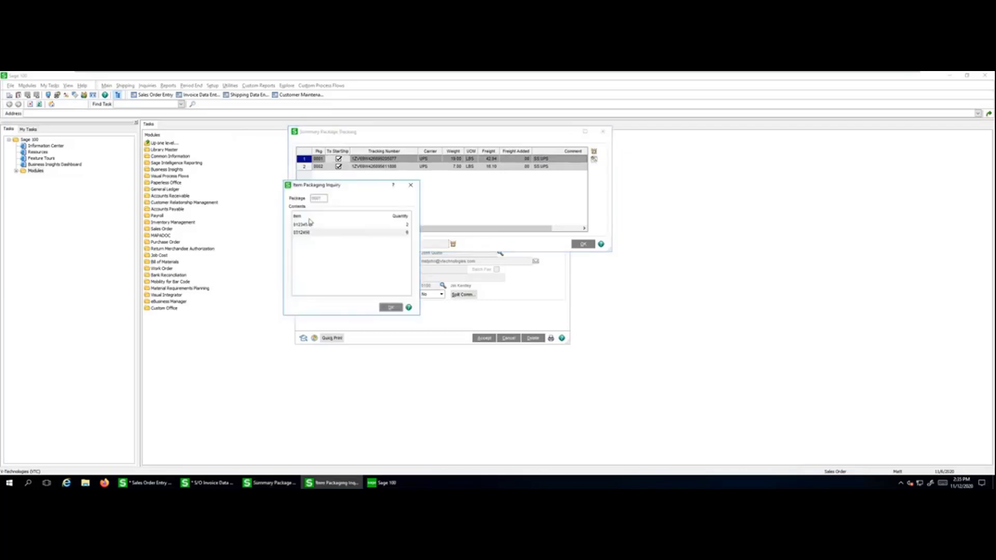
click(391, 307)
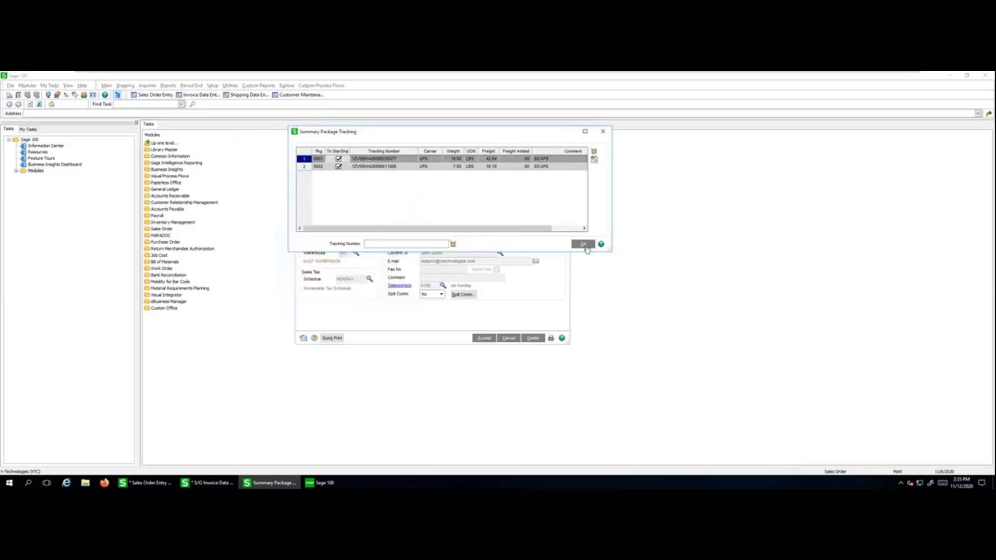
click(582, 243)
In the invoice totals, set Freight Cost From StarShip to 60 and Freight Amount to 75, and accept the invoice
click(413, 171)
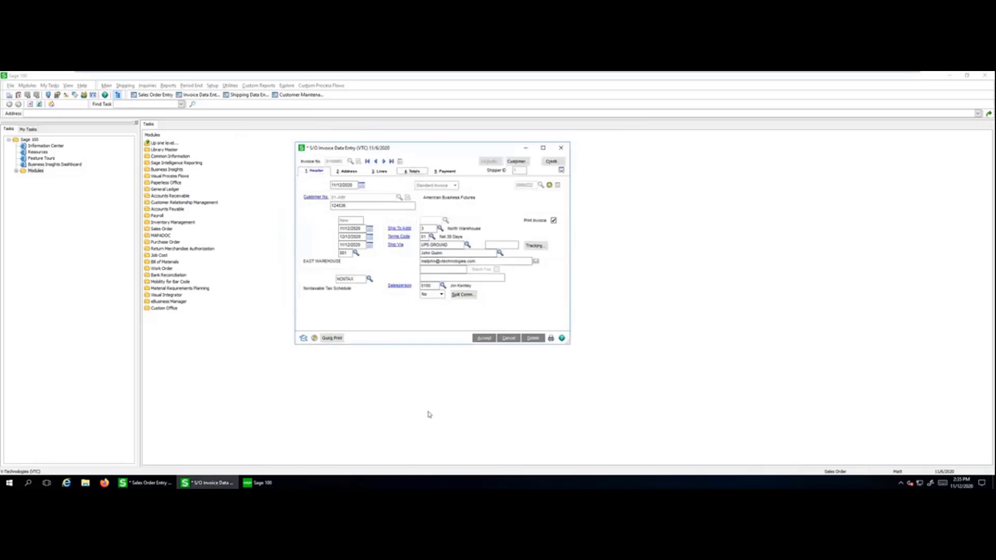
click(378, 288)
double_click(378, 288)
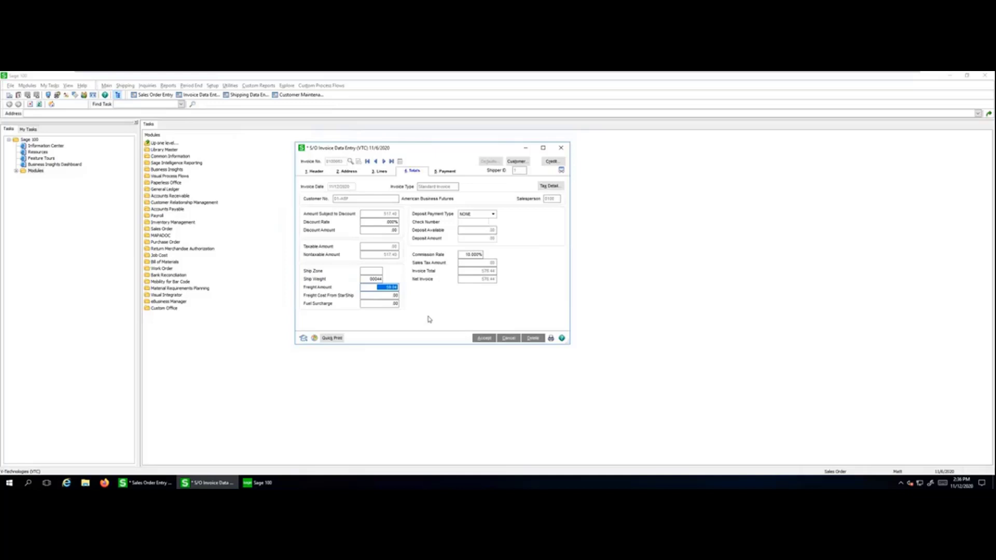
key(Tab)
text(60)
drag(397, 296, 357, 300)
click(383, 287)
drag(382, 287, 421, 296)
text(75.)
click(484, 338)
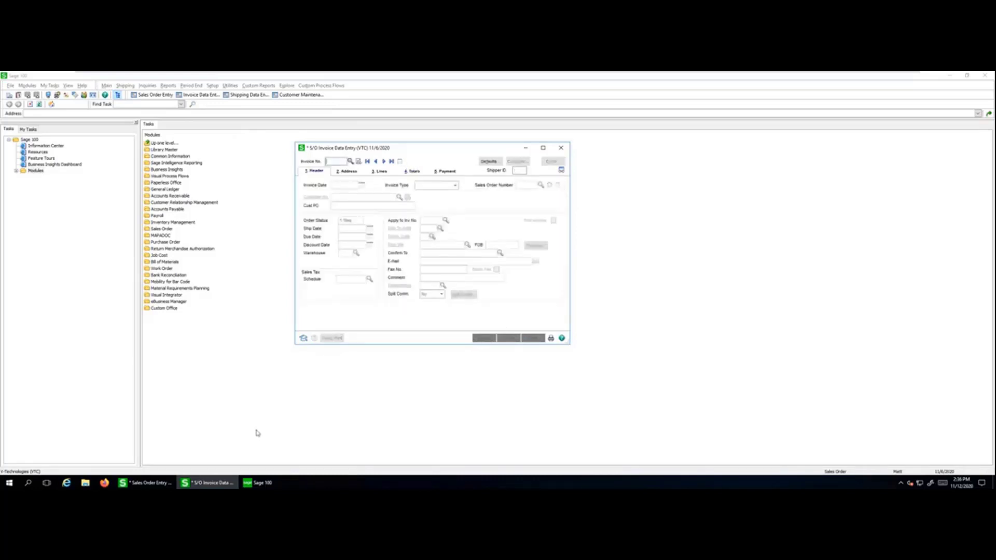
Load the American Business Futures order dated 7/14/2020 with FEDEX shipping in Sales Order Entry, and switch back to StarShip
click(146, 483)
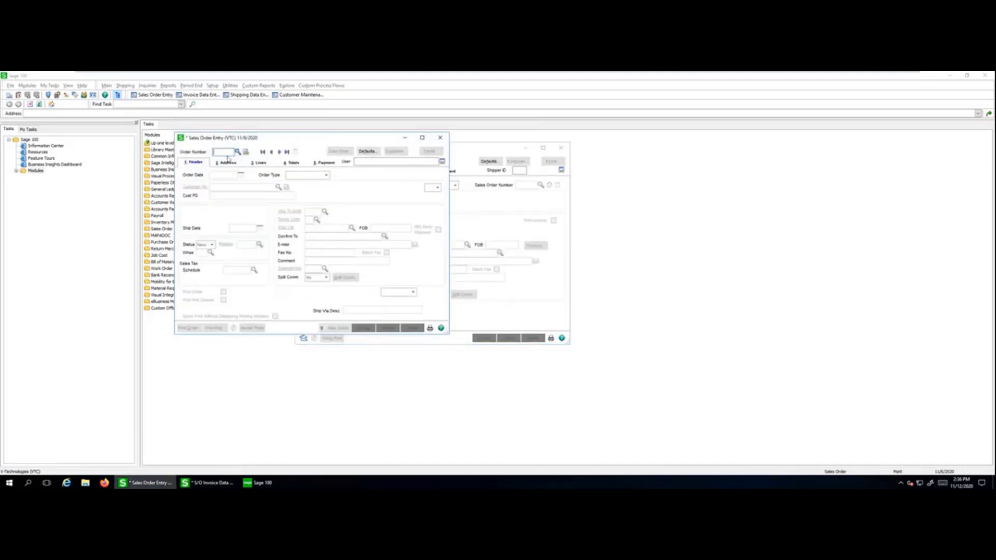
key(Return)
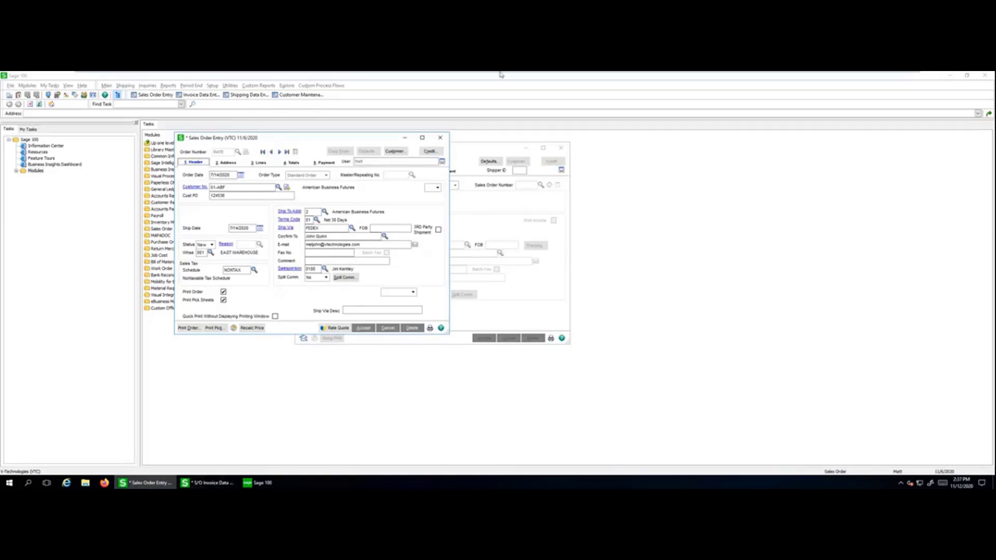
mouse_move(500, 73)
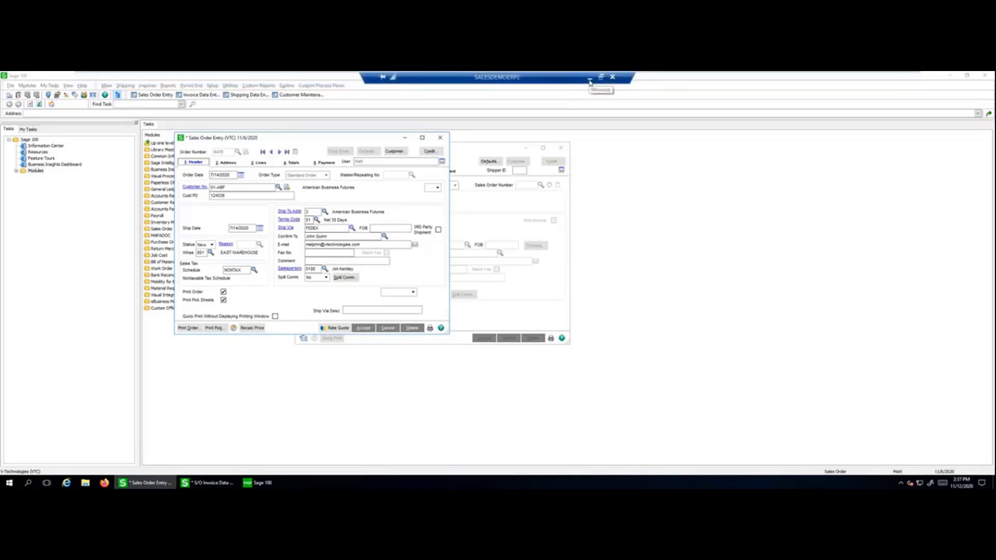
click(591, 79)
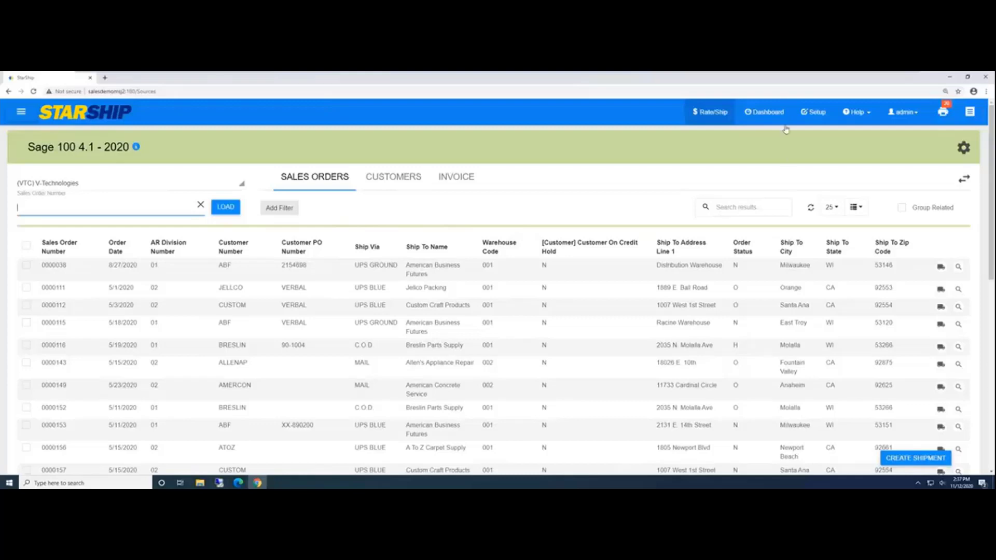
From the dashboard's Total Orders chart, drill into 11/8 - 11/12, review the first listed American Business Futures shipment's details and rate quotes, and close both views
click(786, 126)
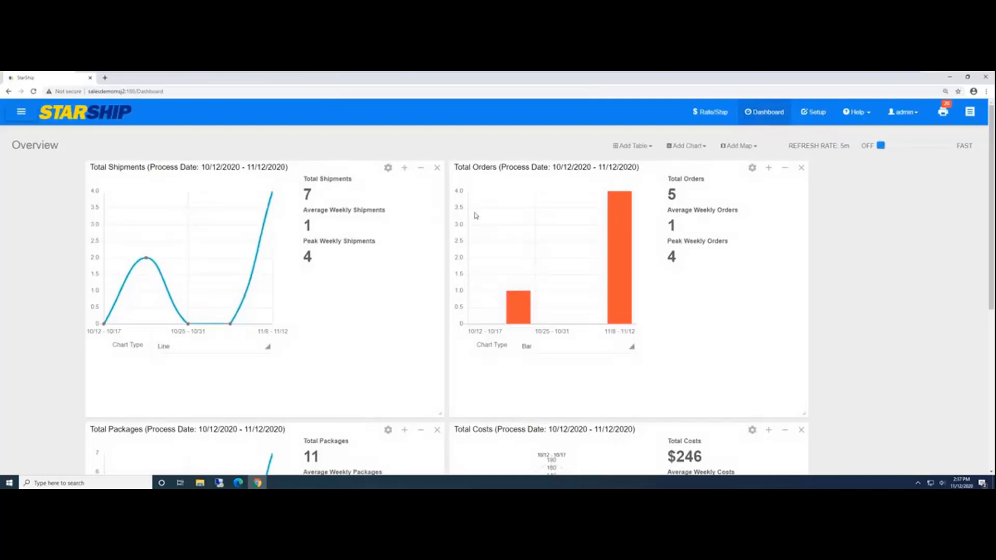
click(628, 232)
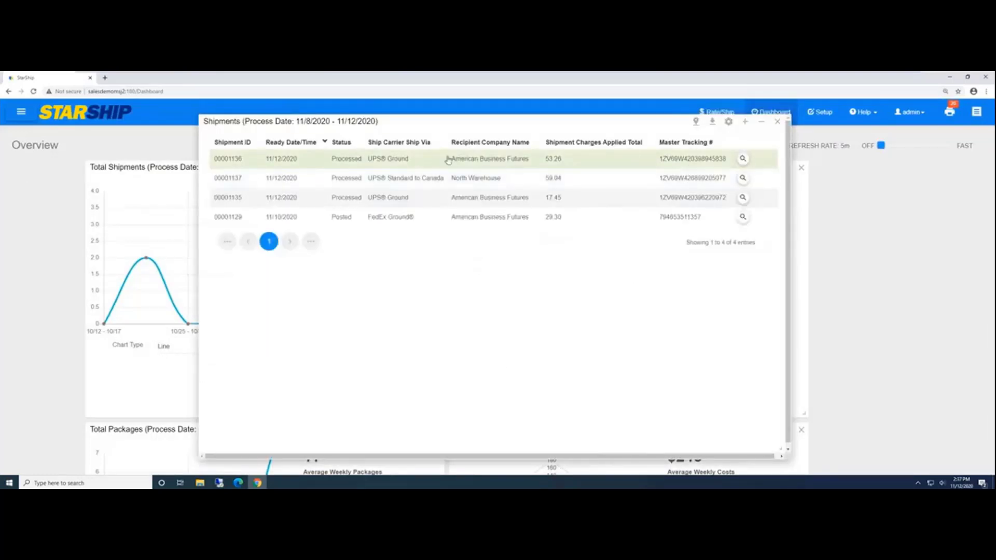
click(743, 161)
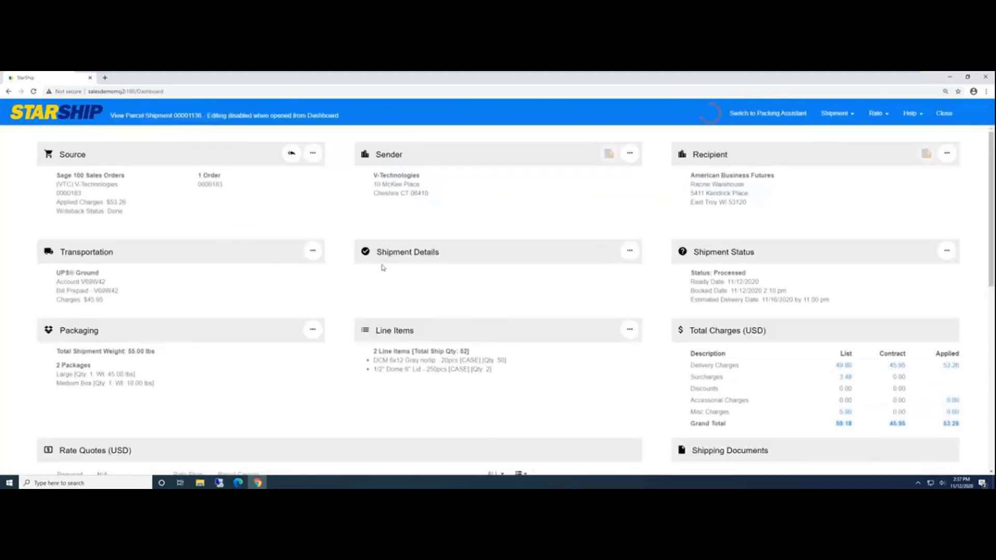
scroll(350, 366, down, 2)
scroll(350, 366, down, 3)
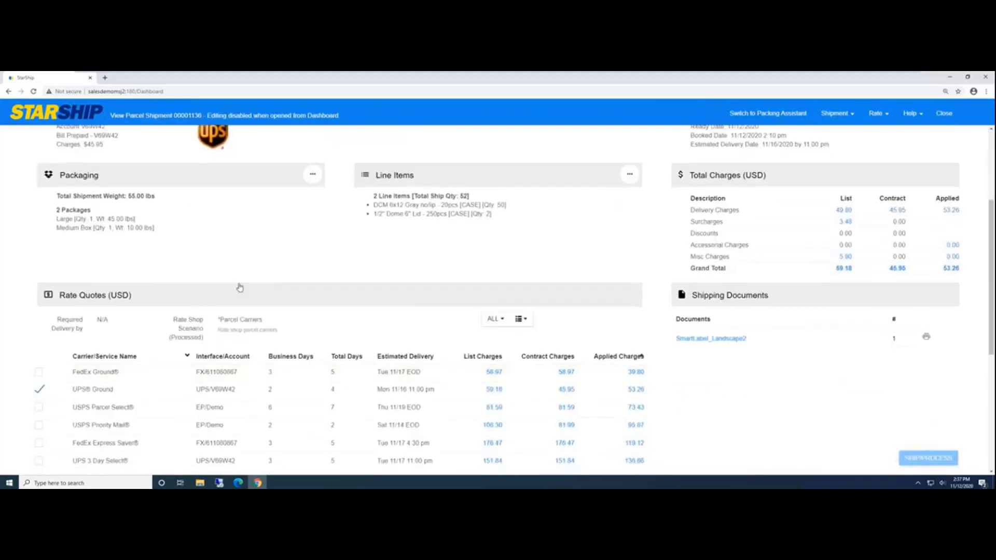
scroll(127, 309, up, 4)
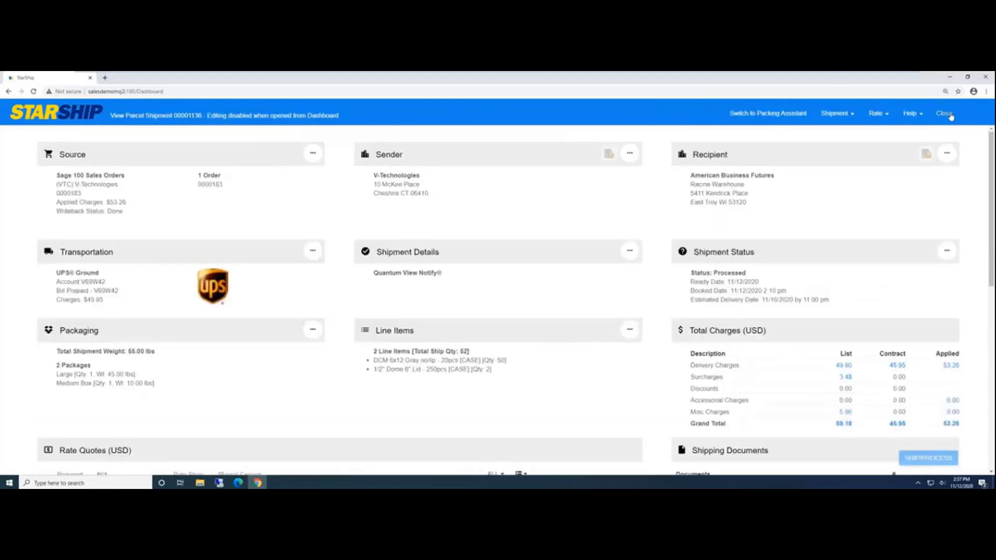
click(944, 113)
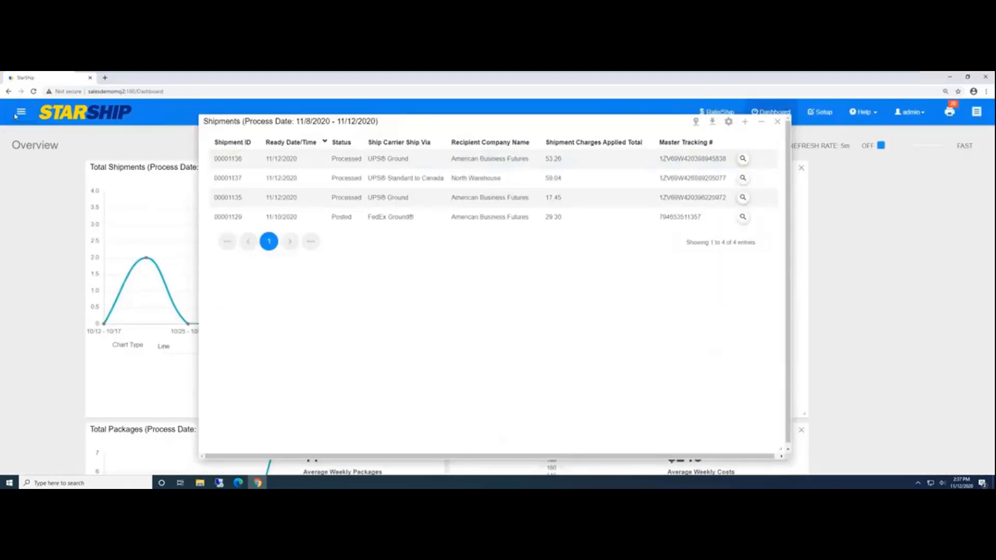
click(777, 121)
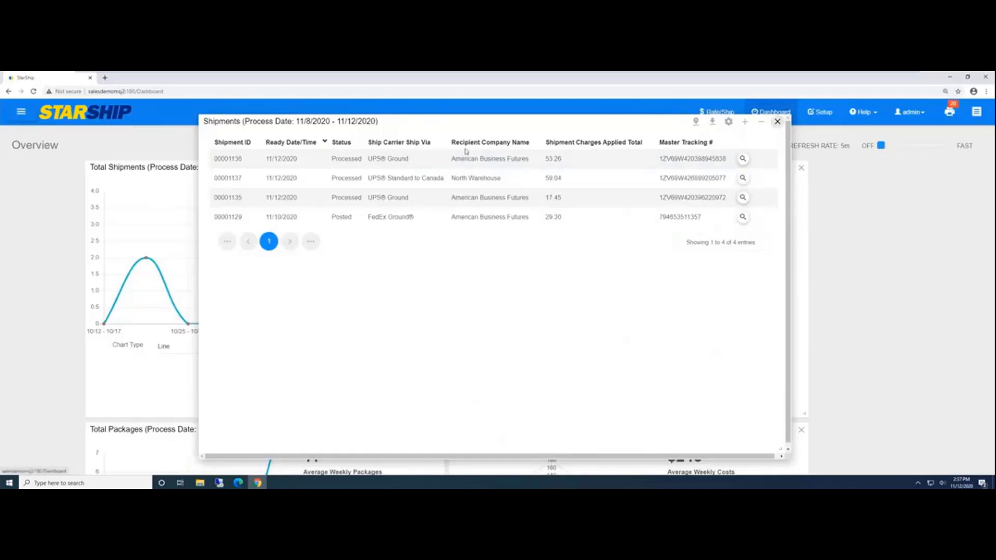
View the dashboard's shipment map by location, and open the Crystal Reports page
click(21, 112)
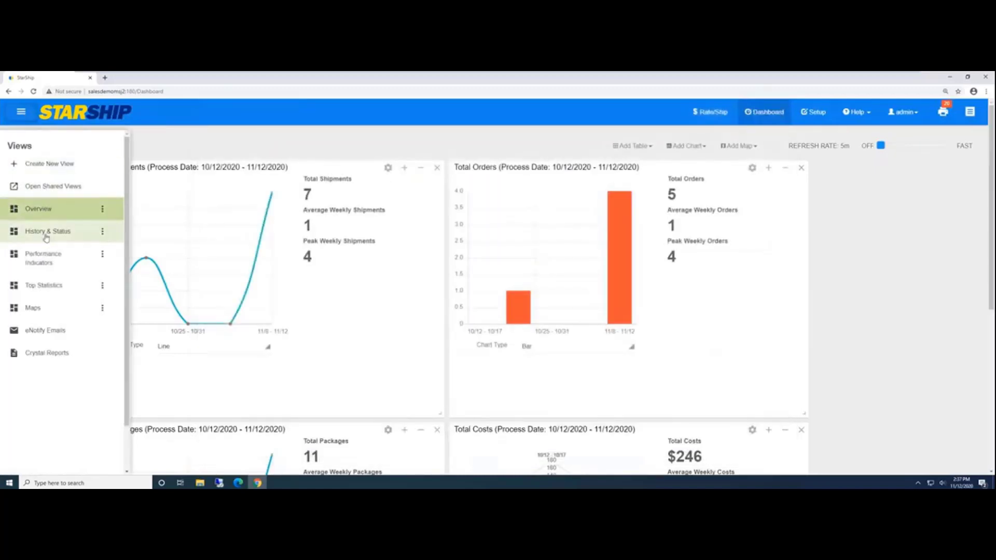
click(35, 310)
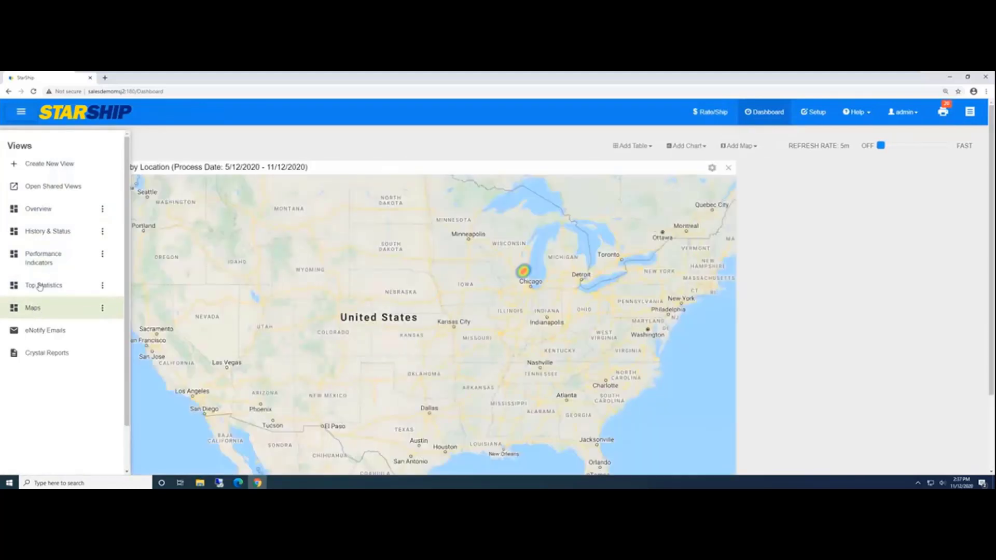
click(44, 360)
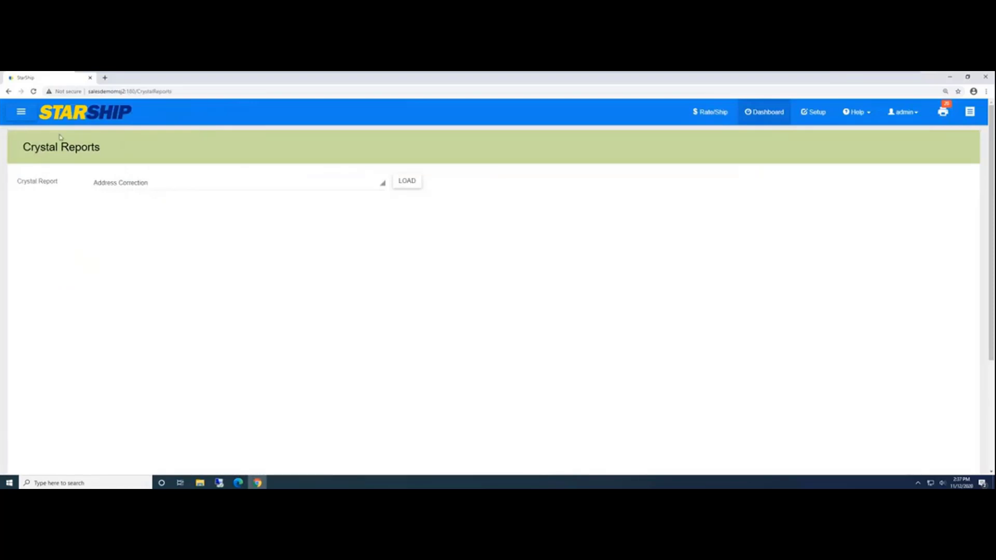
Display the pending eNotify emails and open the first ship notification addressed to North Warehouse
click(21, 114)
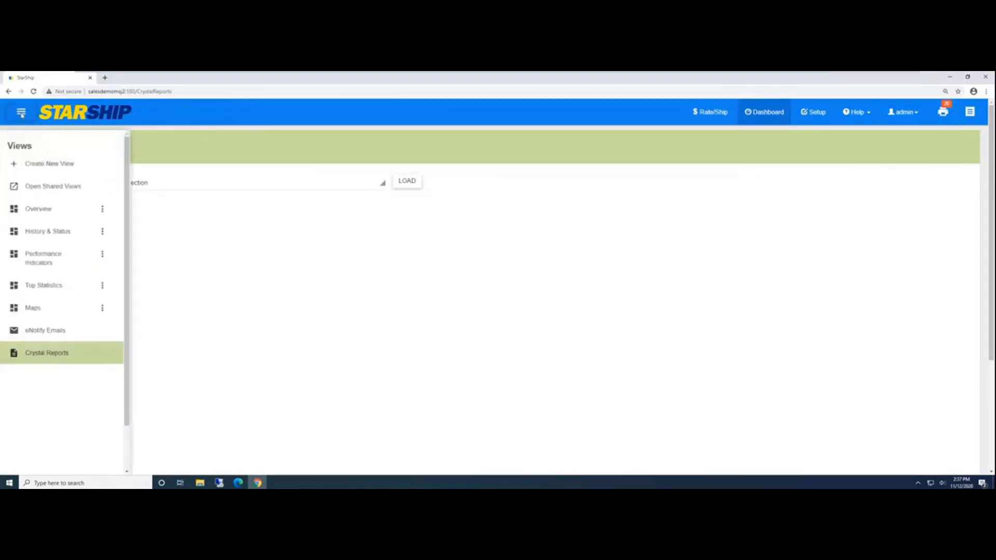
click(48, 329)
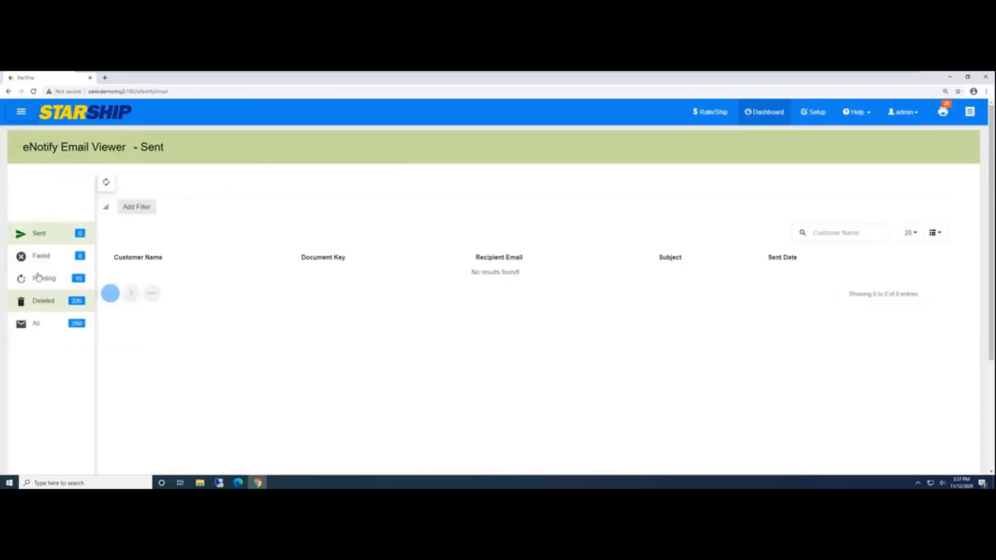
click(50, 282)
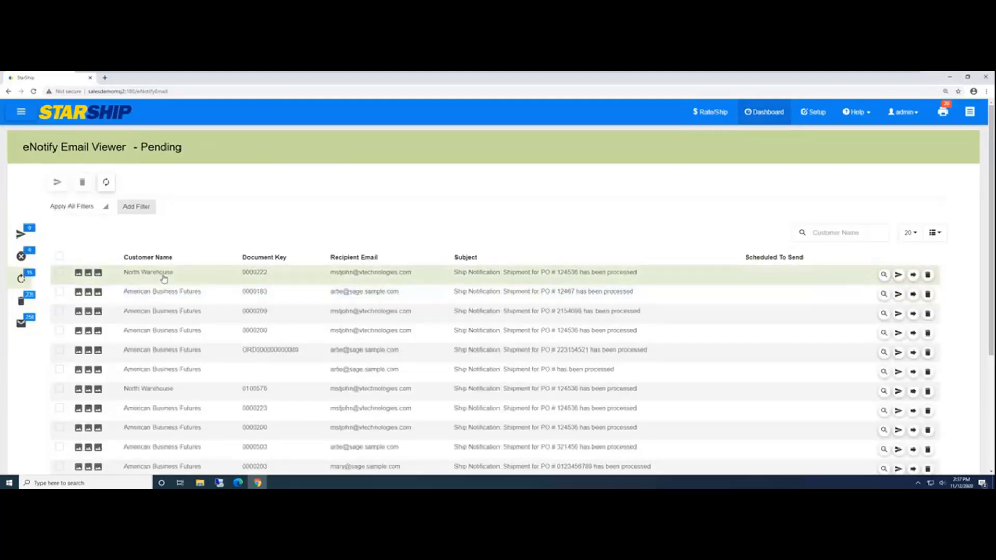
click(162, 274)
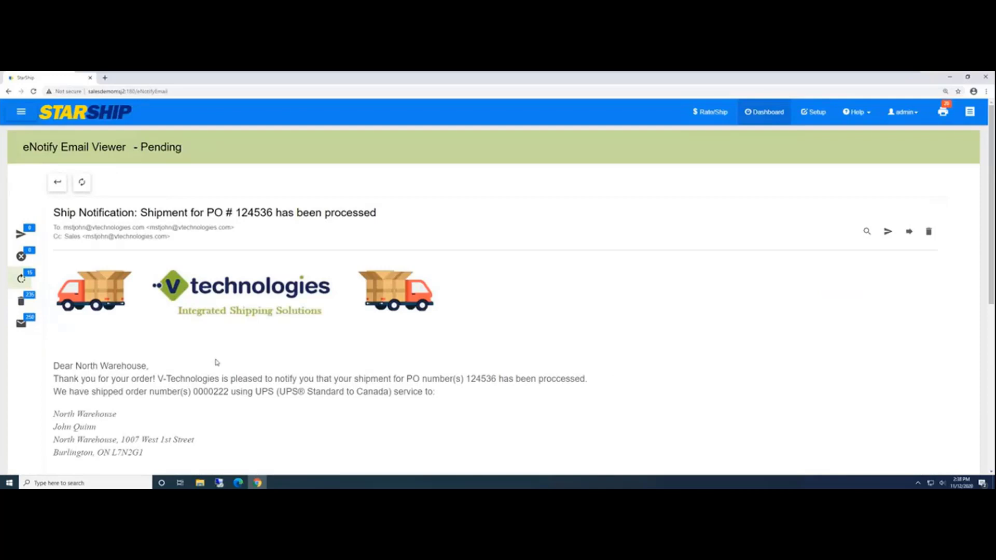
Review the email's package contents, follow the tracking link of package 1 to the UPS site, and return to the email
scroll(220, 361, down, 1)
scroll(220, 362, down, 3)
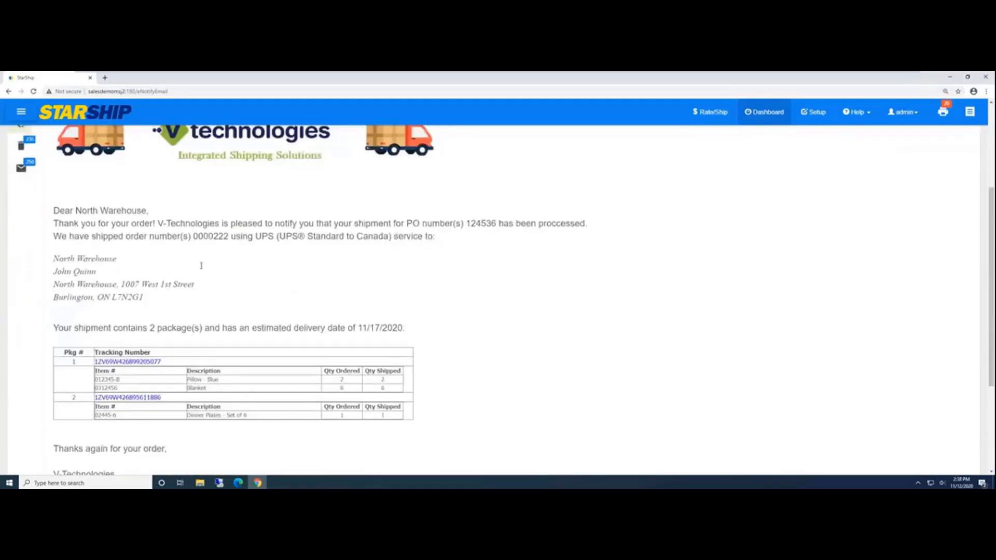
click(141, 363)
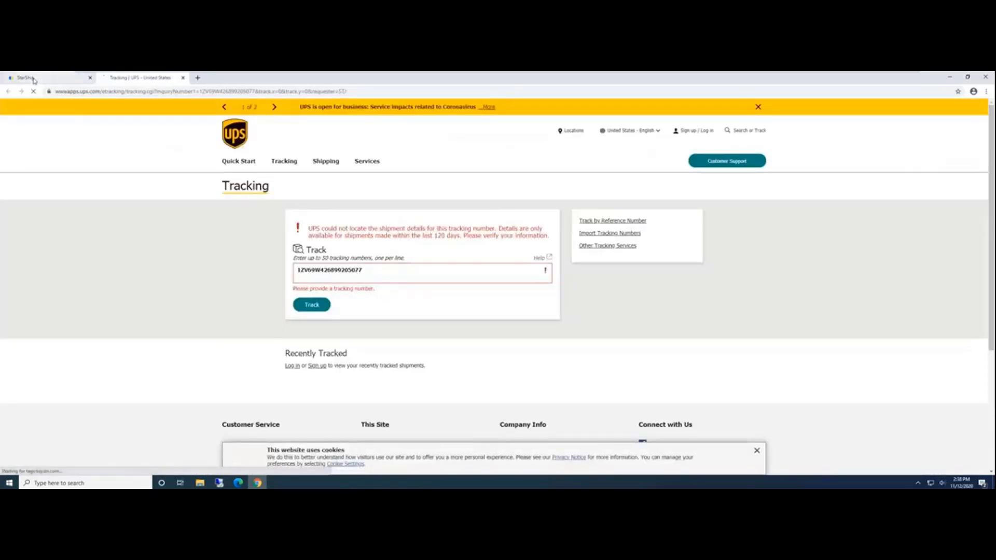
click(32, 78)
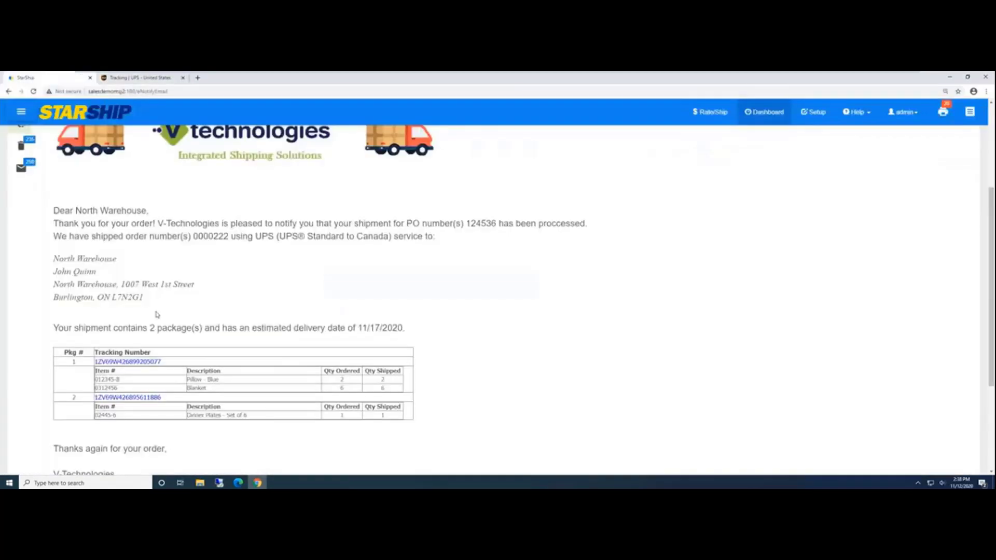
Examine the email's closing promotion, follow its SHIPPING link to the V-Technologies website, and return to StarShip
scroll(159, 316, down, 3)
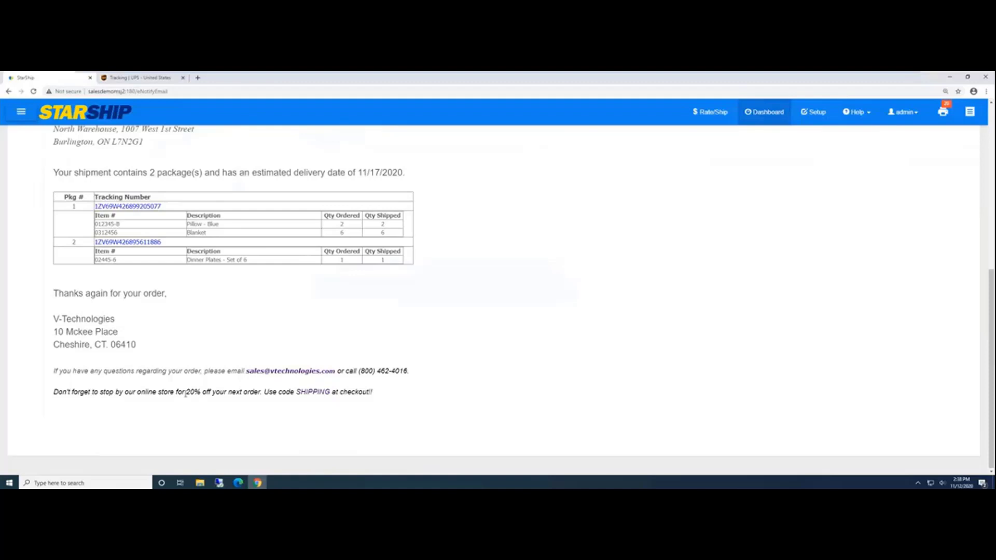
click(315, 392)
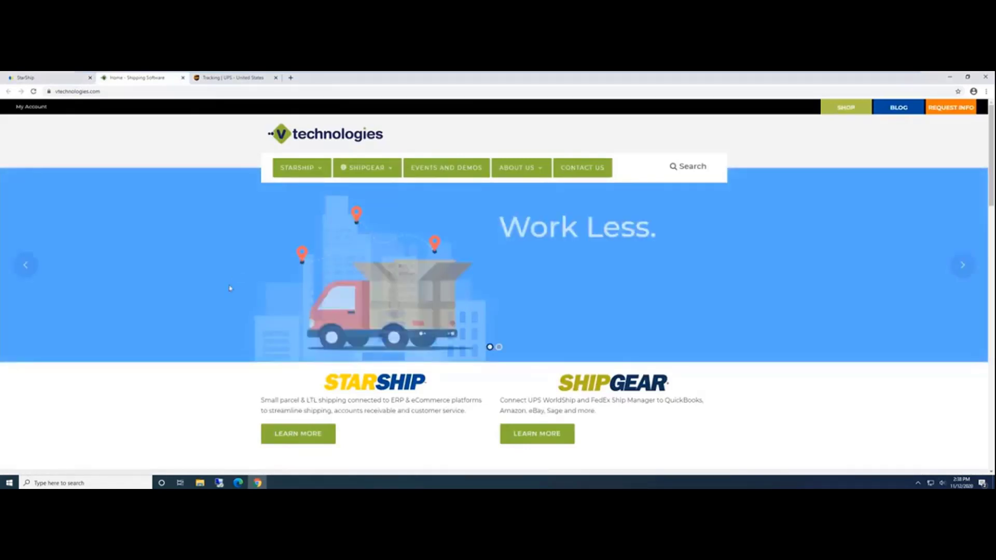
click(52, 79)
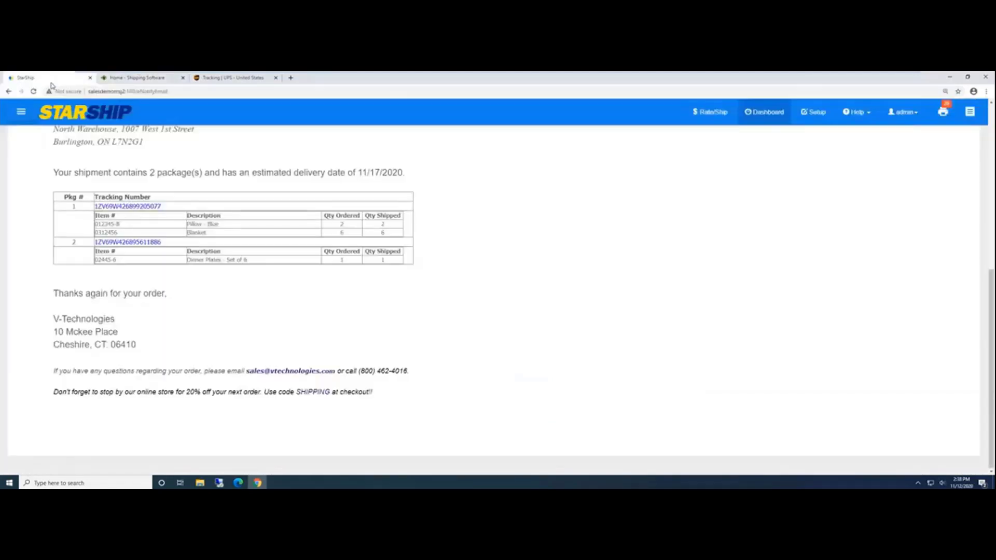